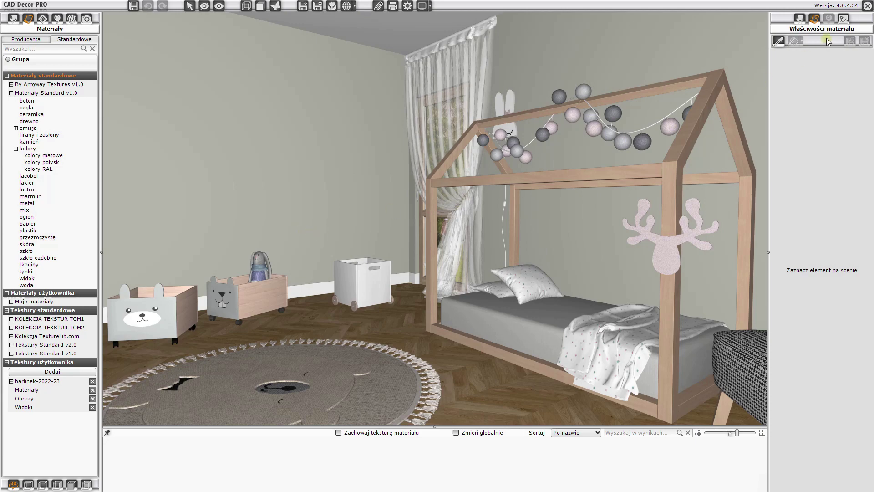
- Close the CAD Decor PRO 3D bedroom visualization to get back to the children's room floor plan
left_click(868, 5)
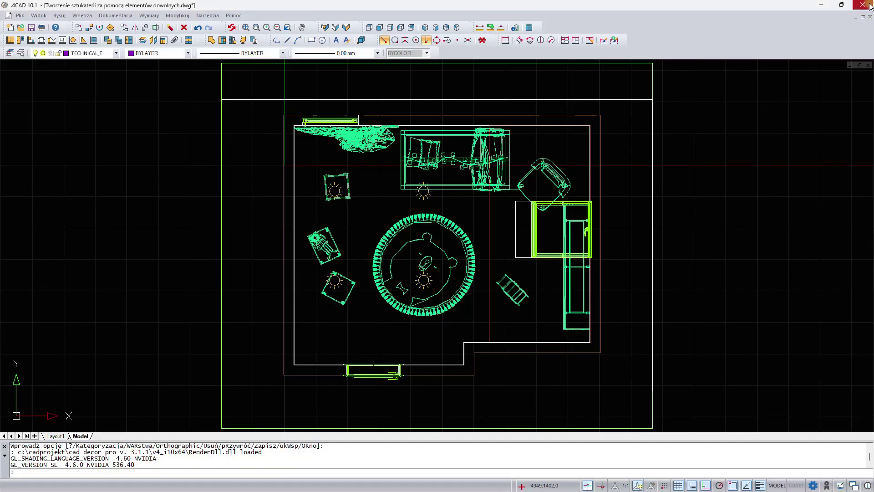
- Minimise the 4CAD 10.1 window to reveal the desktop with the lstwa.jpg file
left_click(825, 5)
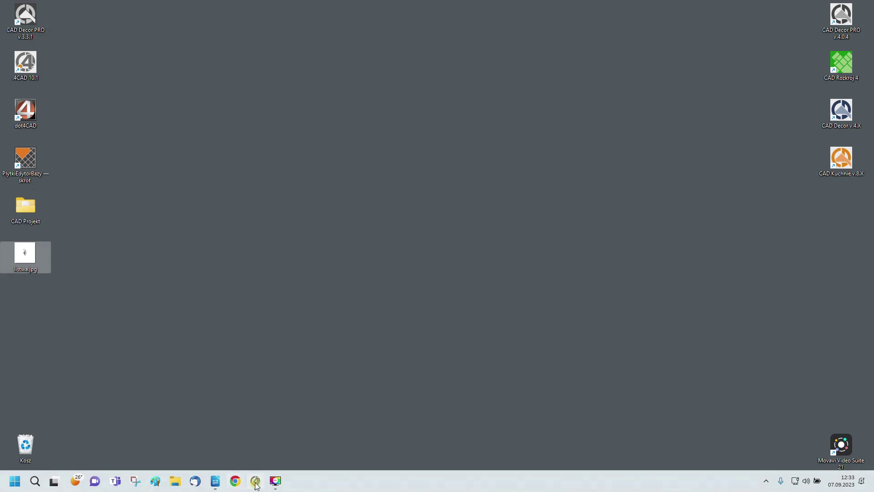
- Restore the 4CAD floor plan and drag the moulding profile JPG into the drawing
left_click(255, 481)
mouse_move(646, 323)
middle_mouse_down()
mouse_move(484, 299)
mouse_move(415, 303)
middle_mouse_up()
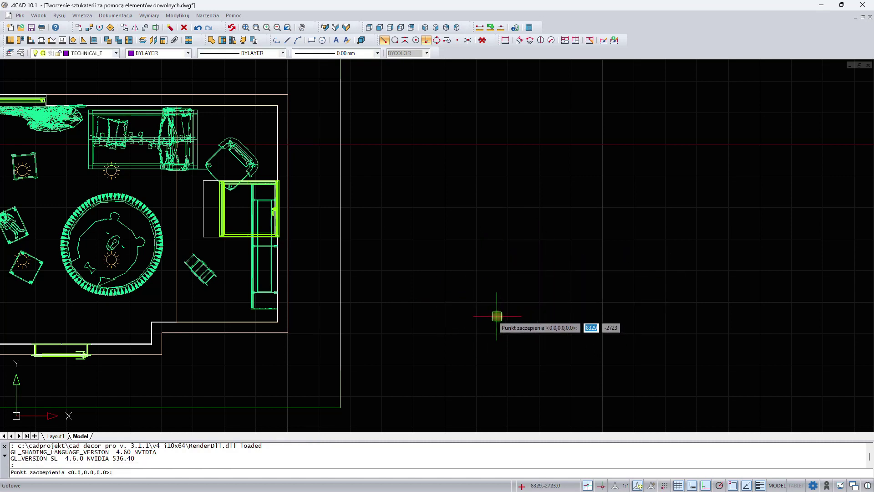
- Place the moulding profile image right of the plan at scale 1416 with 0° rotation
left_click(497, 315)
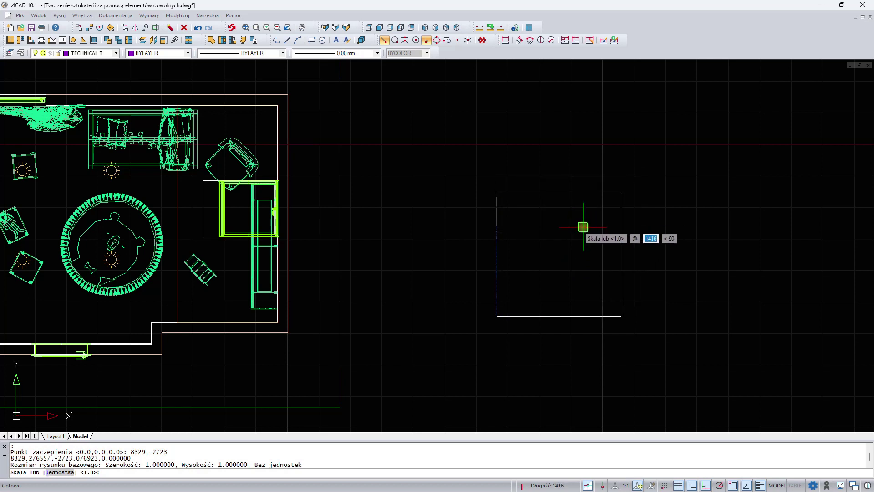
left_click(583, 227)
key("Return")
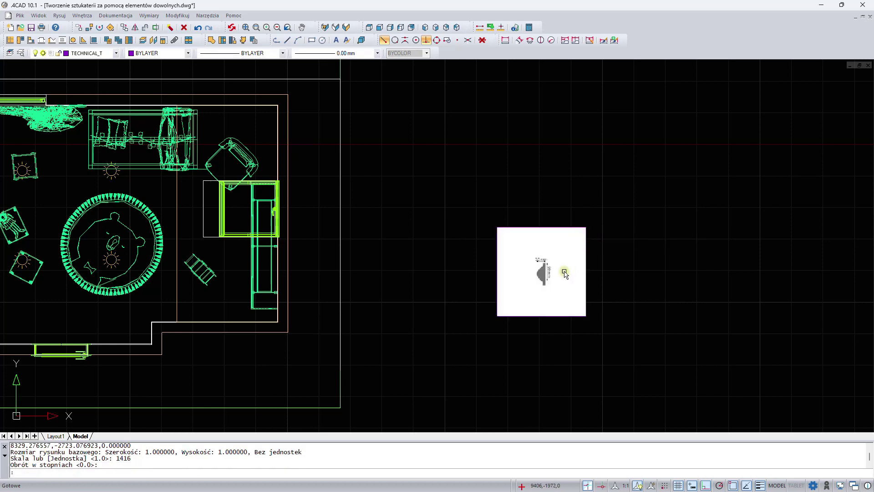
scroll(563, 275, "up", 3)
scroll(472, 250, "up", 2)
scroll(445, 228, "up", 1)
scroll(445, 227, "up", 1)
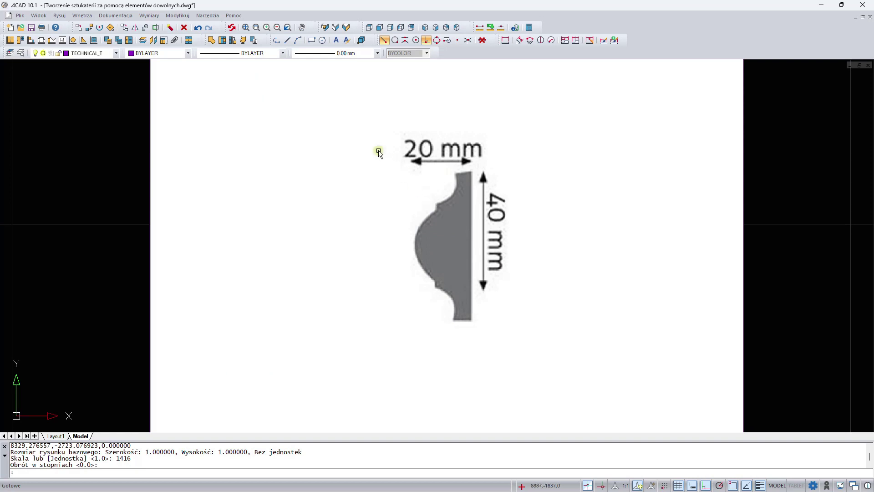
left_click(276, 40)
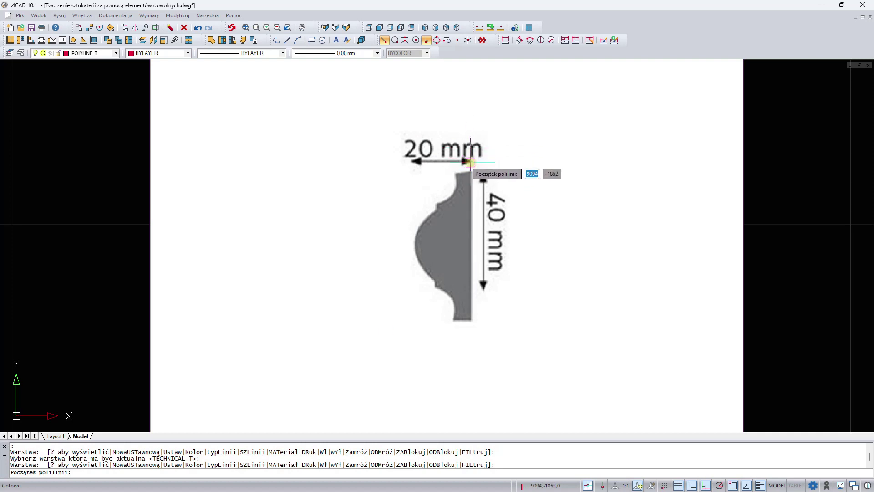
- Trace the profile's right edge, bottom and lower curve end with polyline vertices
left_click(469, 162)
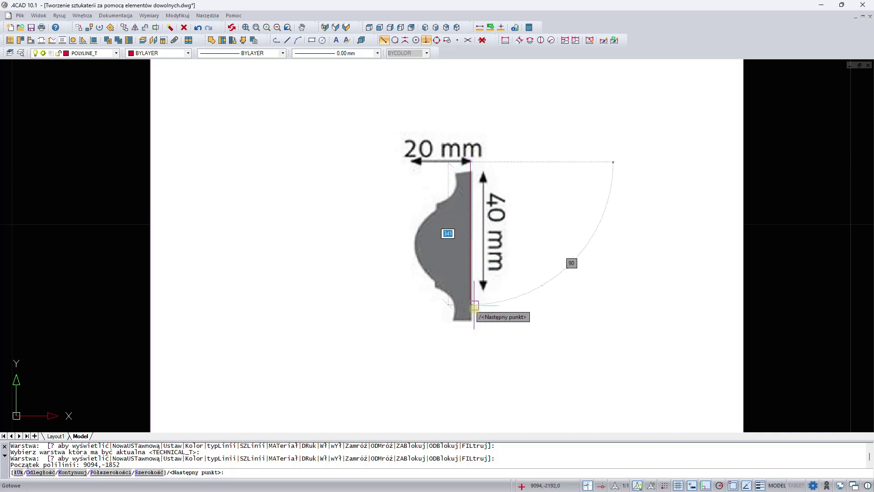
scroll(474, 319, "up", 4)
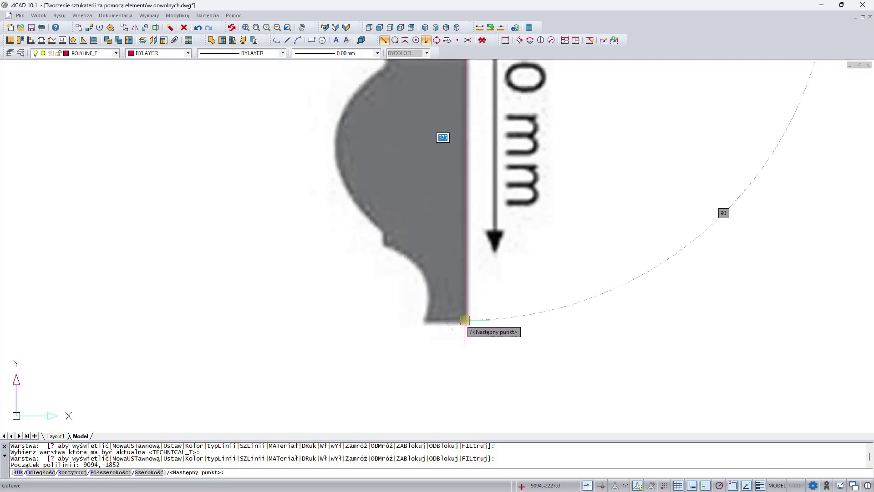
left_click(464, 320)
left_click(428, 318)
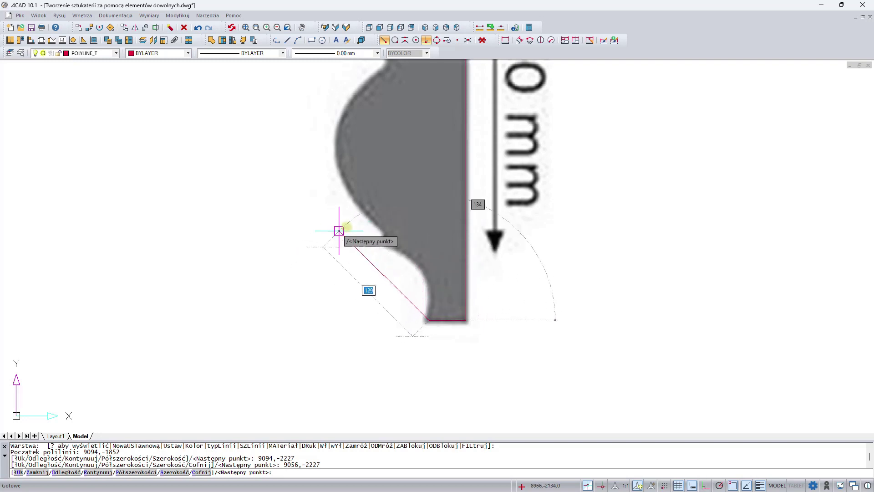
scroll(394, 262, "up", 2)
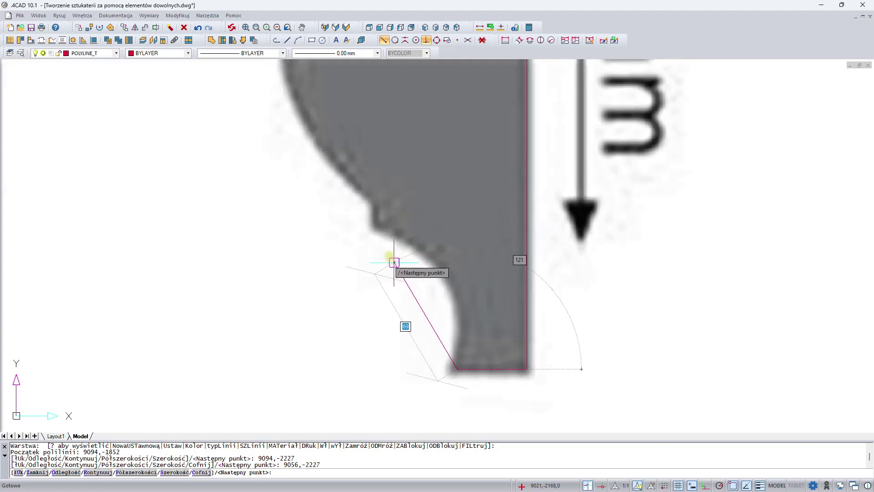
left_click(377, 227)
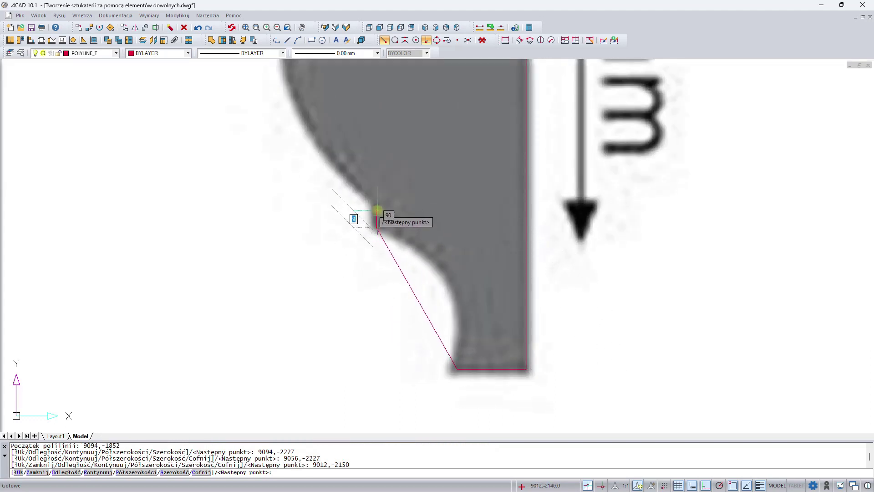
left_click(378, 210)
scroll(377, 210, "down", 3)
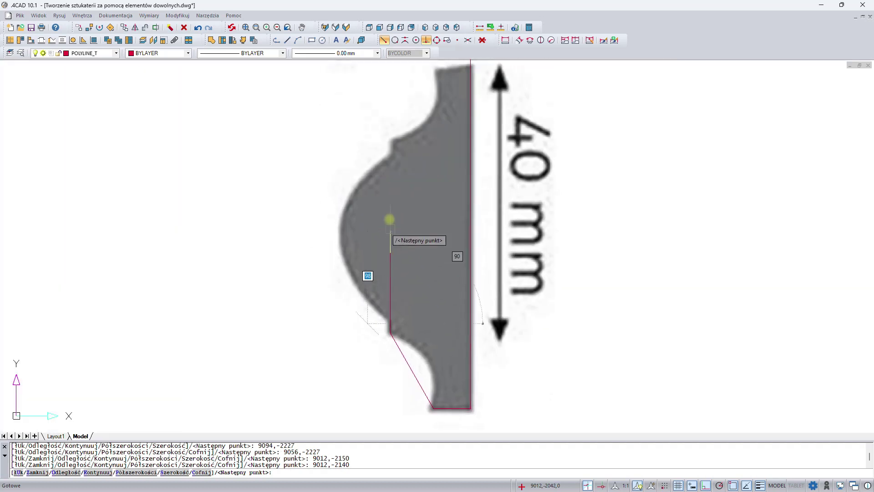
- Continue the polyline up the left bulge to the top edge and finish the outline
left_click(390, 153)
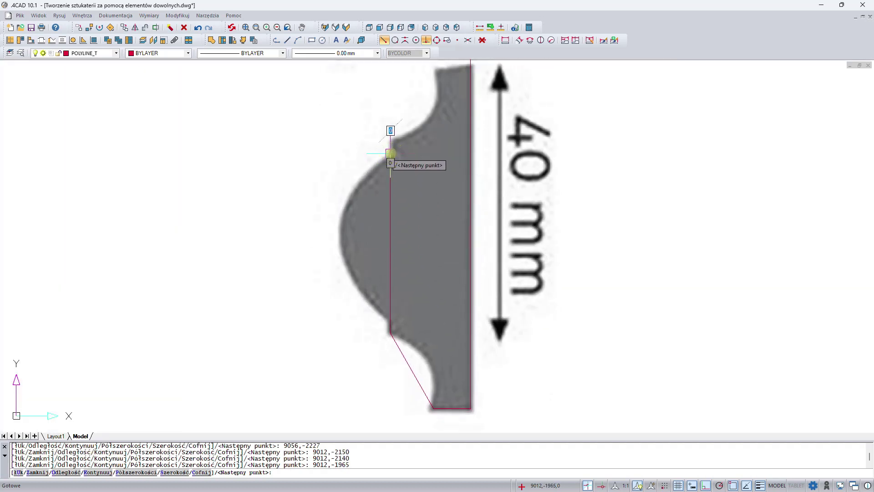
left_click(390, 140)
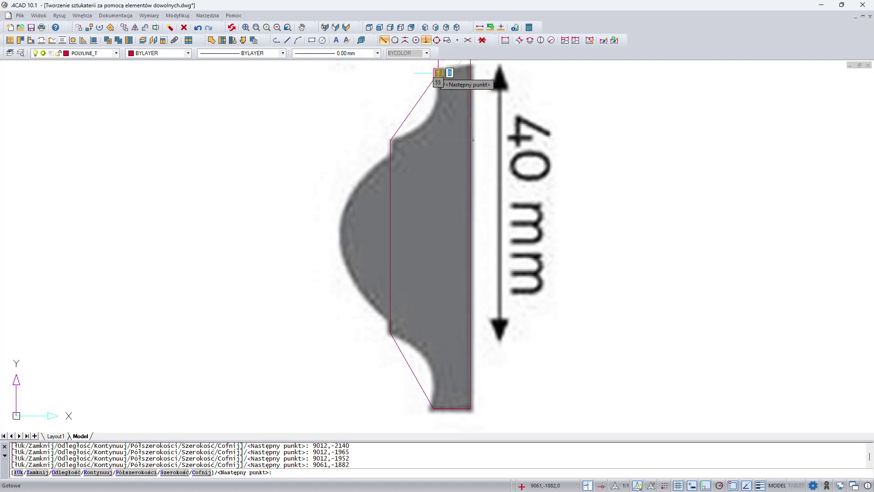
left_click(438, 73)
left_click(521, 73)
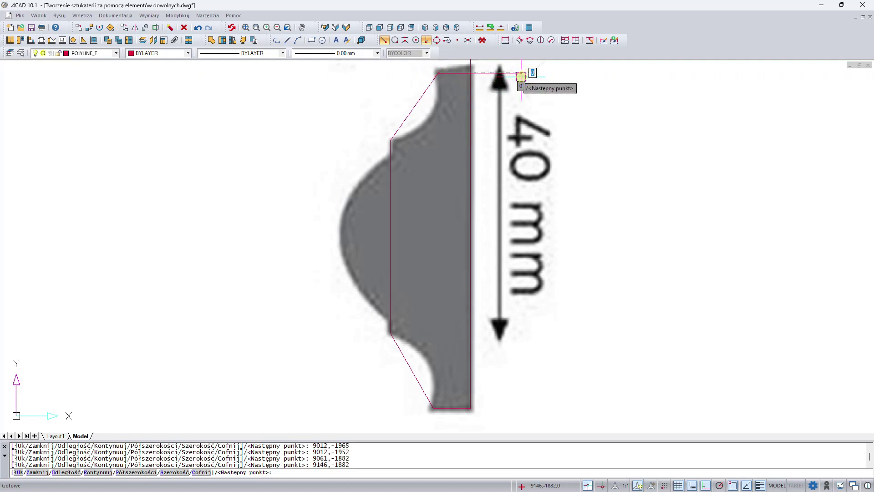
key("Return")
scroll(522, 78, "down", 1)
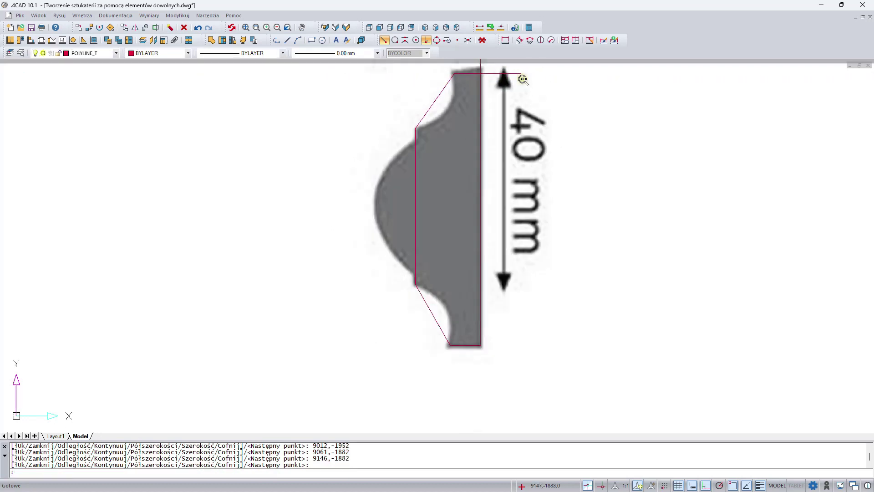
middle_click_drag(519, 82, 512, 104)
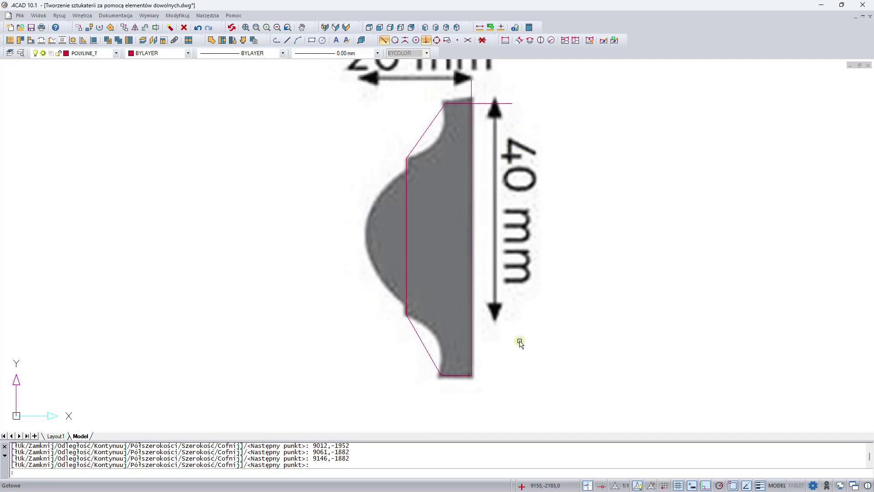
- Turn the outline's lower slanted segment into an arc fitting the concave curve
left_click(422, 342)
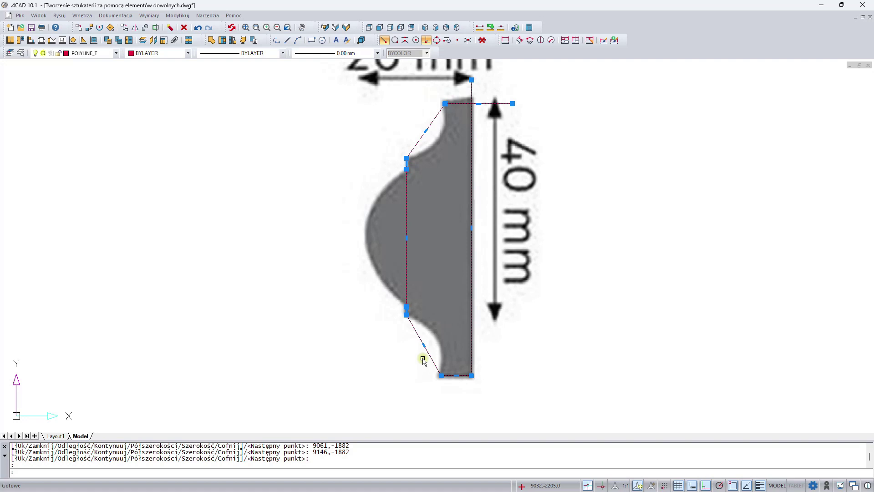
mouse_move(424, 345)
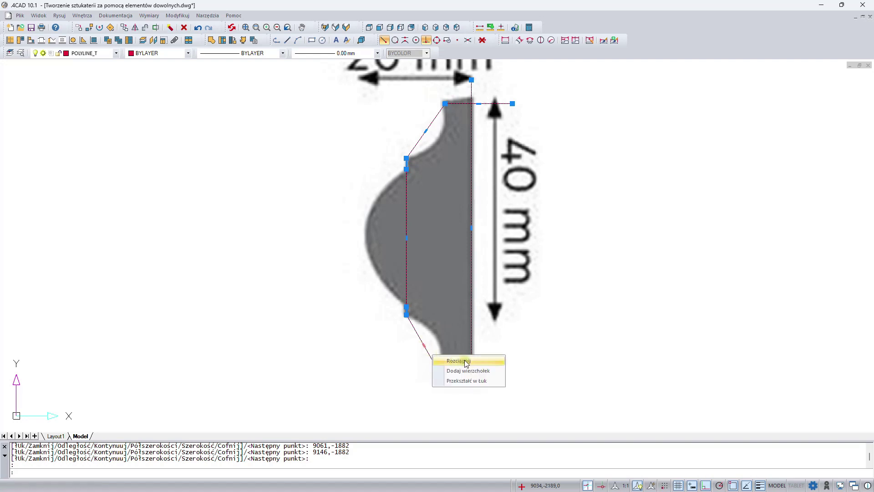
left_click(466, 381)
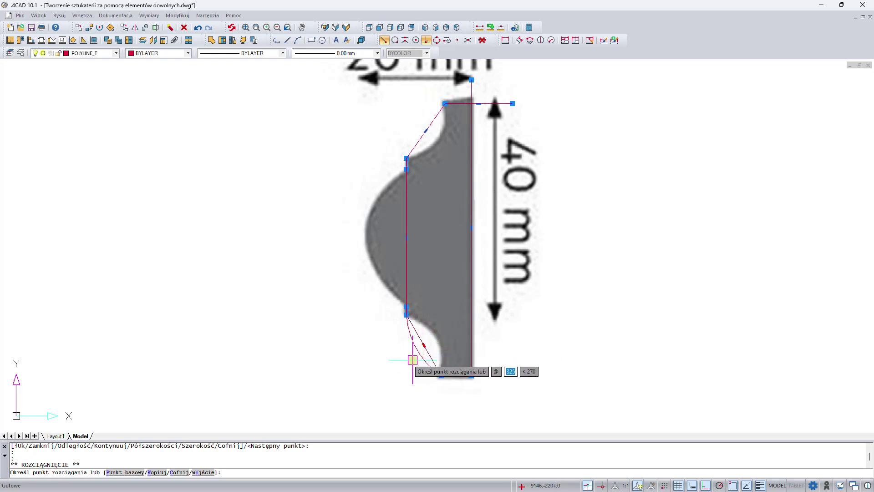
scroll(412, 359, "up", 1)
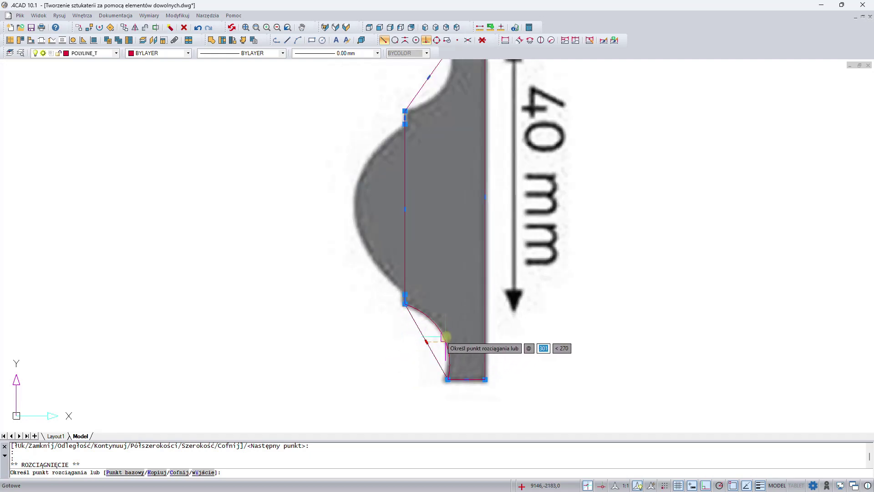
left_click(446, 337)
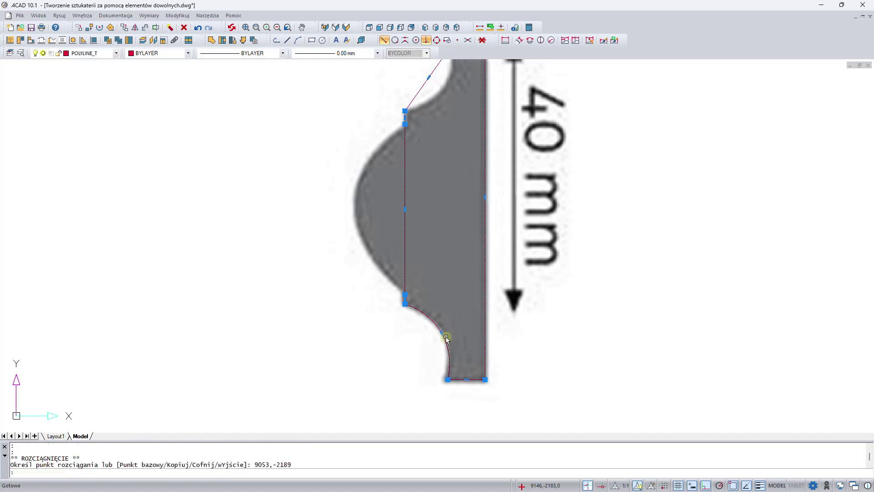
middle_click_drag(445, 244, 477, 332)
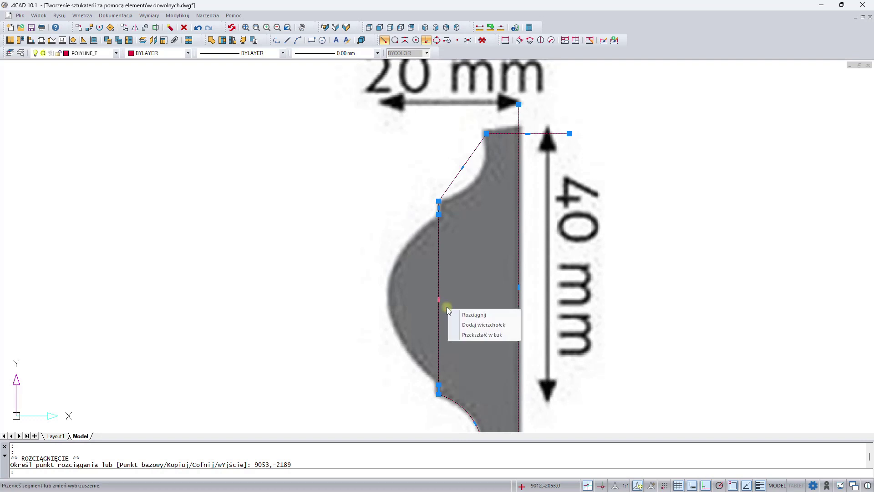
- Bend the long left segment and upper slanted segment into arcs matching the profile
left_click(471, 336)
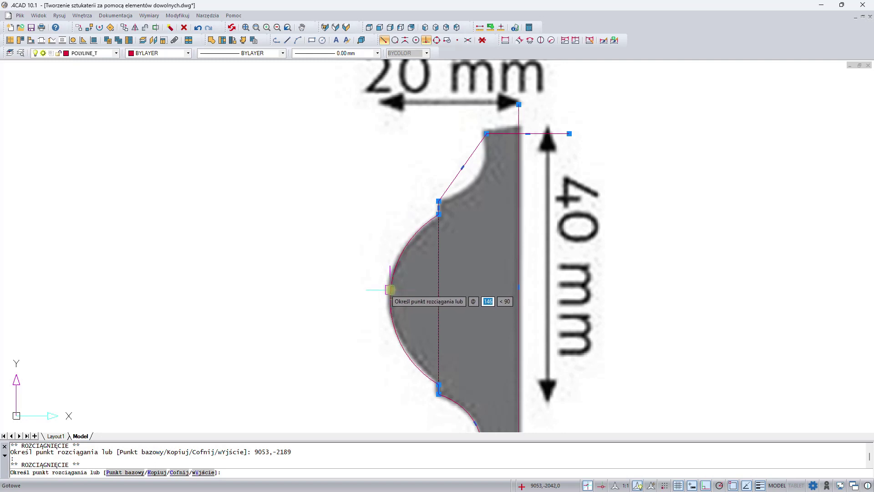
left_click(391, 291)
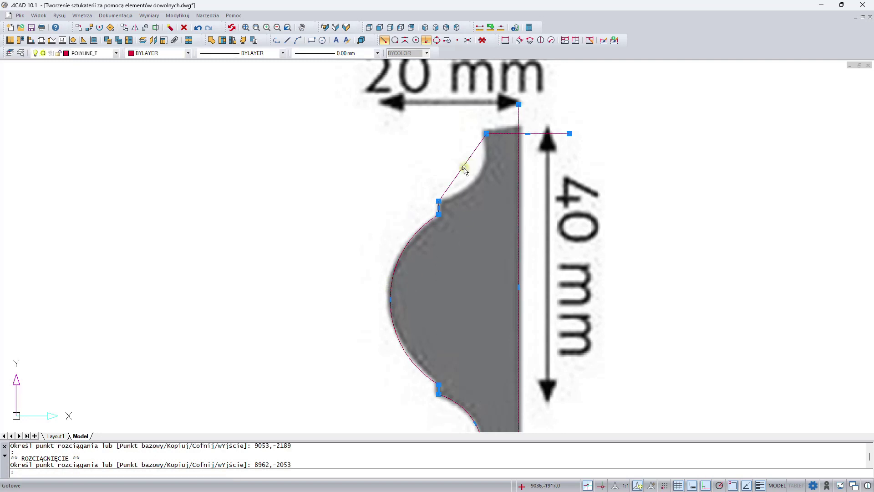
mouse_move(462, 168)
left_click(495, 201)
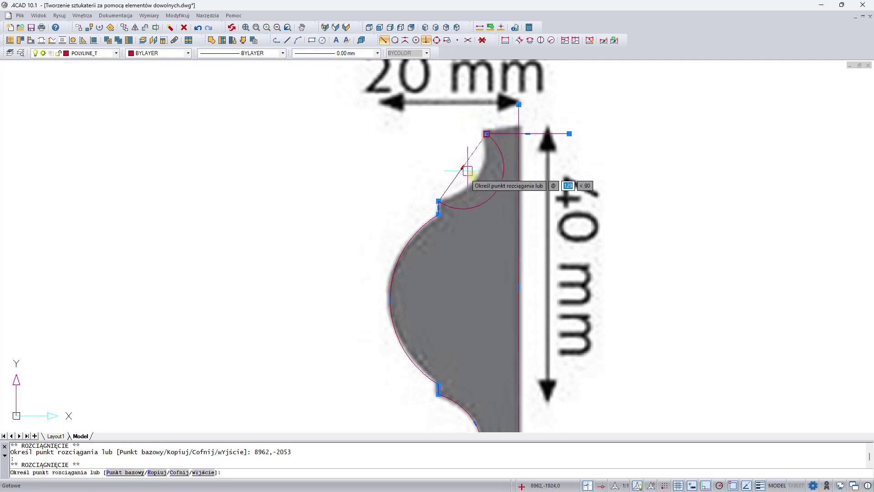
left_click(484, 189)
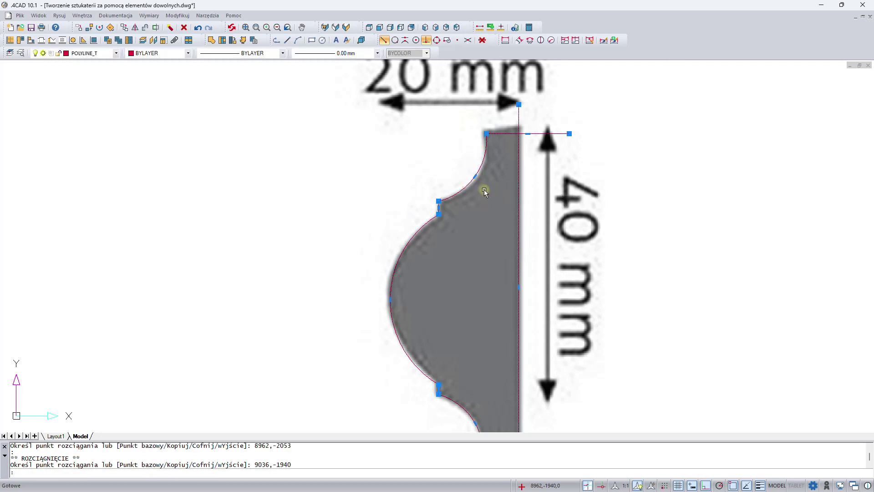
key("Escape")
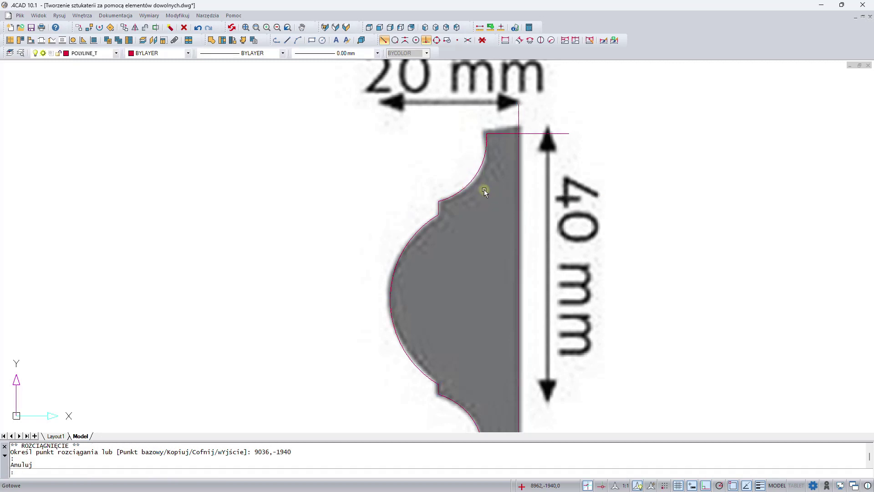
scroll(494, 195, "down", 3)
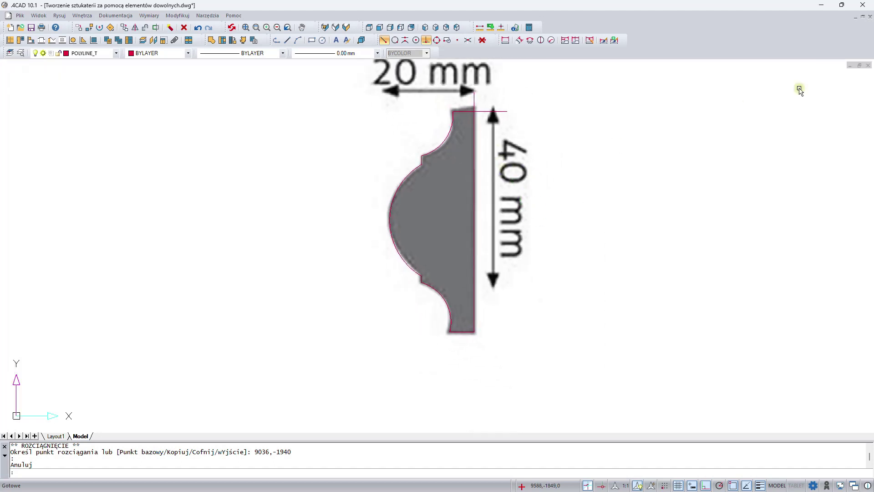
- Delete the white reference image from the drawing
scroll(539, 285, "down", 2)
scroll(566, 247, "down", 3)
scroll(629, 182, "down", 2)
left_click(628, 180)
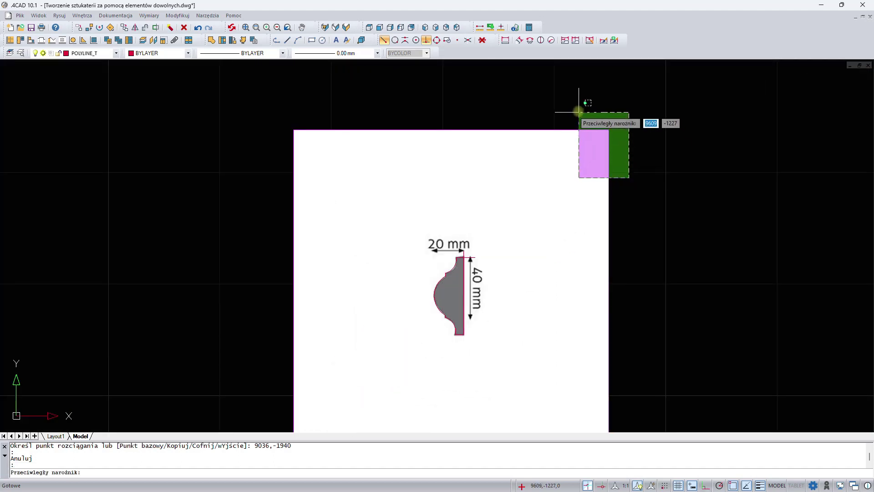
left_click(578, 111)
key("Delete")
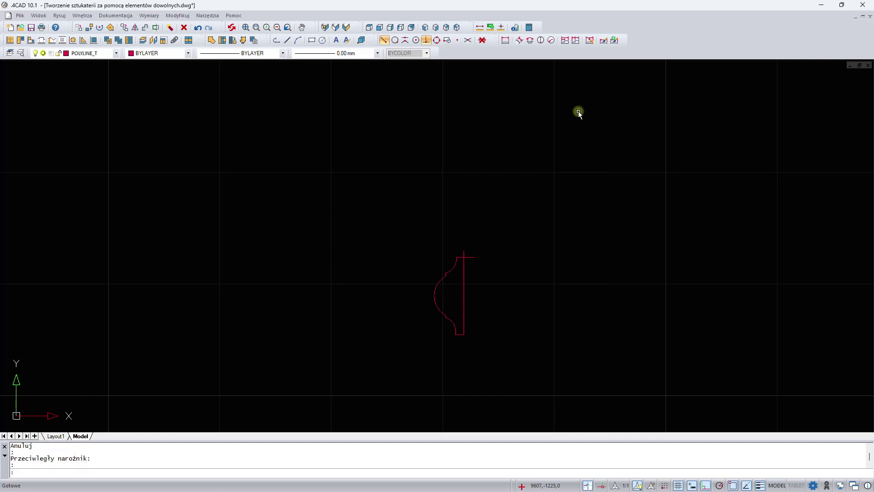
- Trim off the vertical line sticking above the profile's top edge
scroll(453, 289, "up", 2)
scroll(503, 226, "up", 1)
middle_click_drag(503, 226, 476, 180)
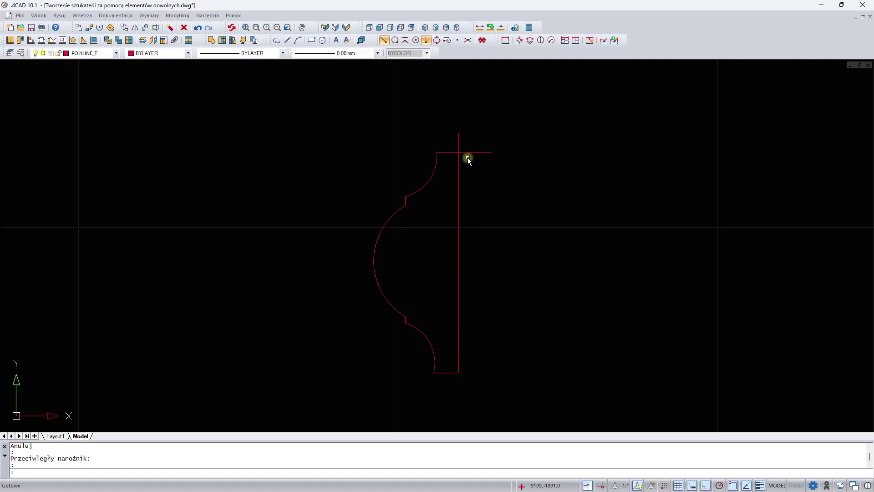
scroll(468, 157, "up", 1)
middle_click_drag(468, 156, 475, 179)
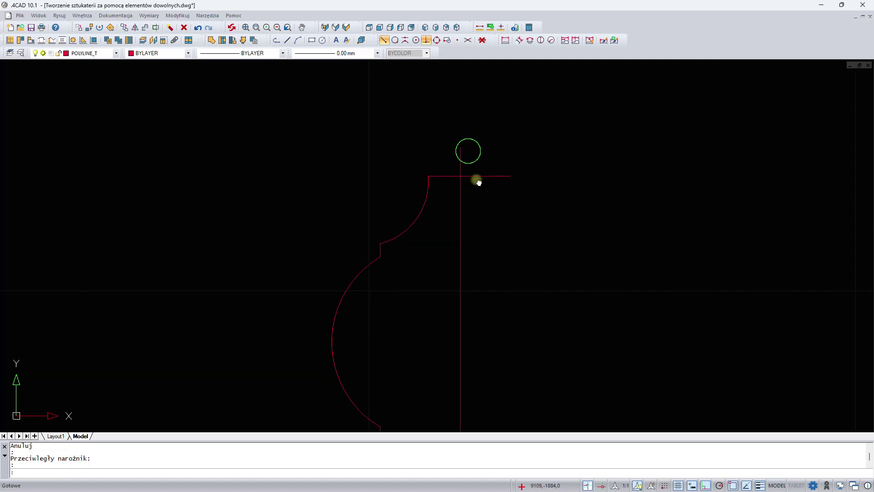
scroll(474, 179, "up", 2)
scroll(476, 181, "up", 1)
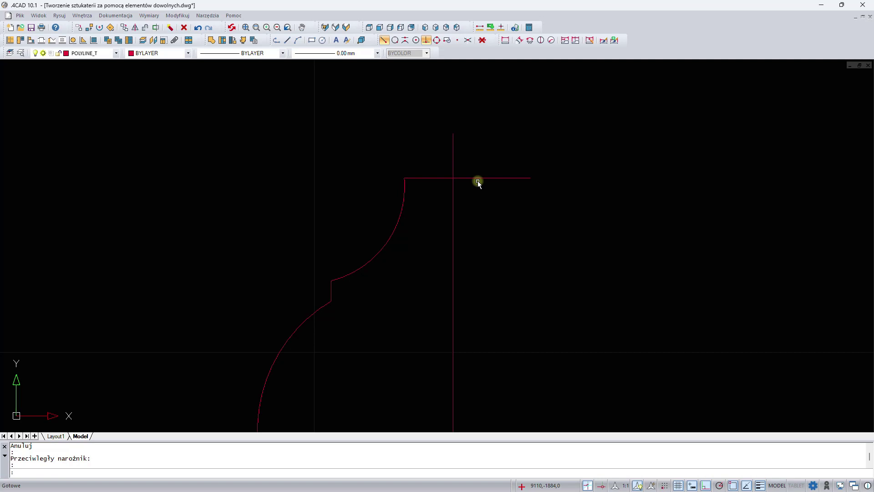
left_click(157, 31)
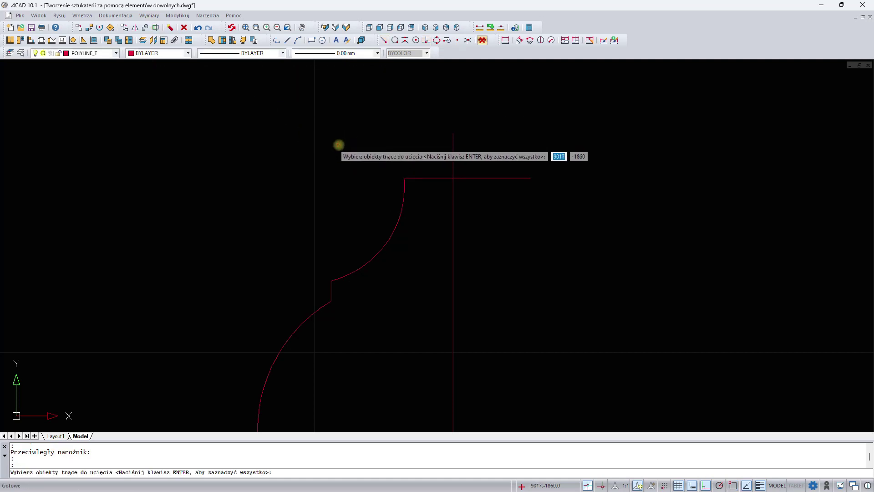
key("Return")
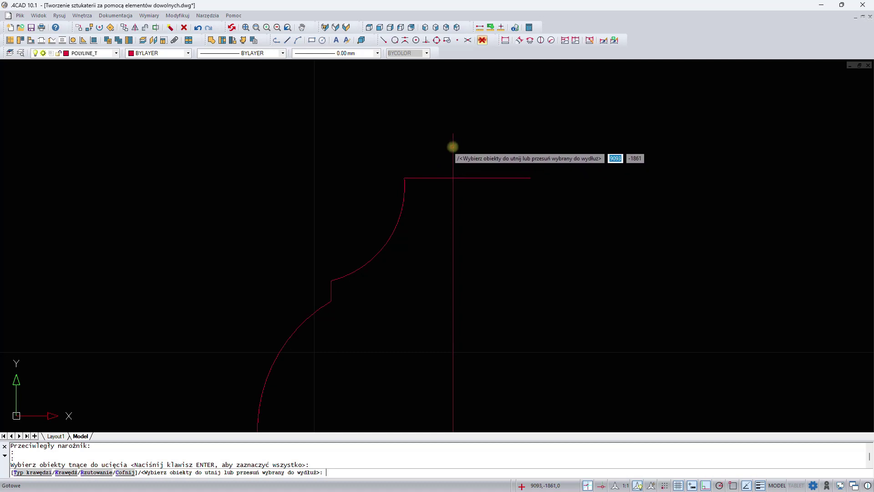
left_click(452, 146)
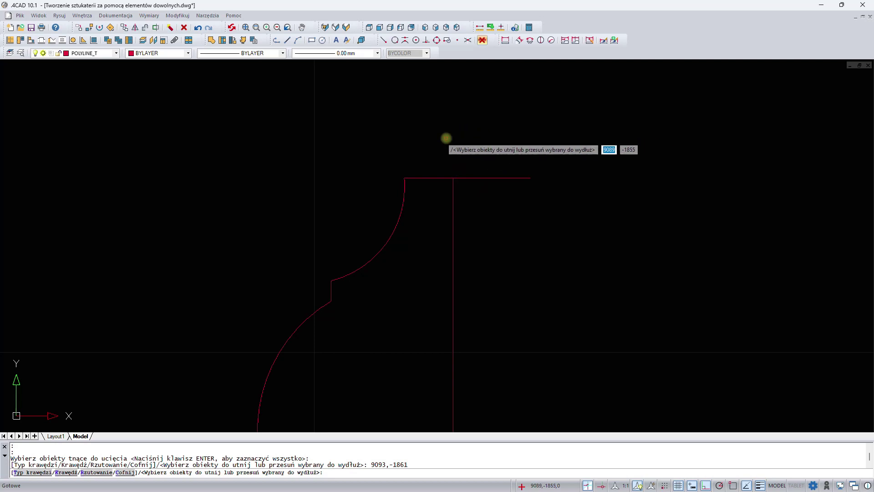
key("Escape")
- Grip-stretch the top line's overshooting right end back to the corner
scroll(470, 193, "up", 2)
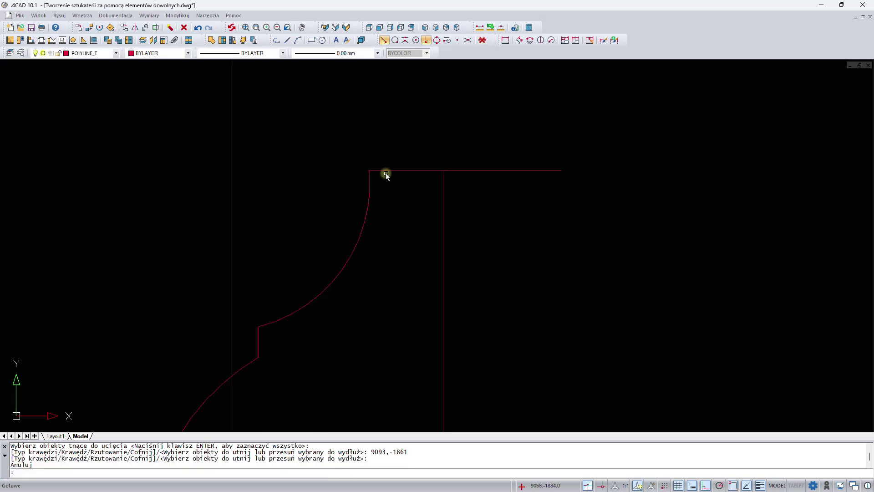
scroll(479, 170, "up", 2)
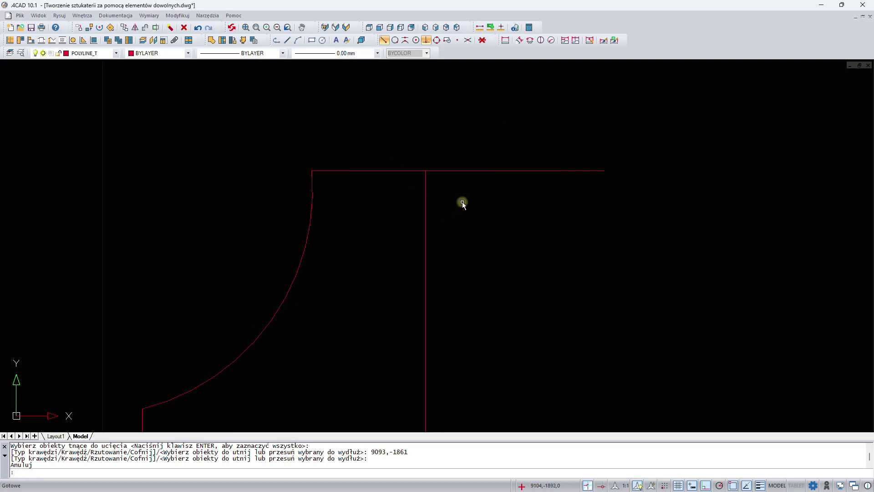
left_click(476, 171)
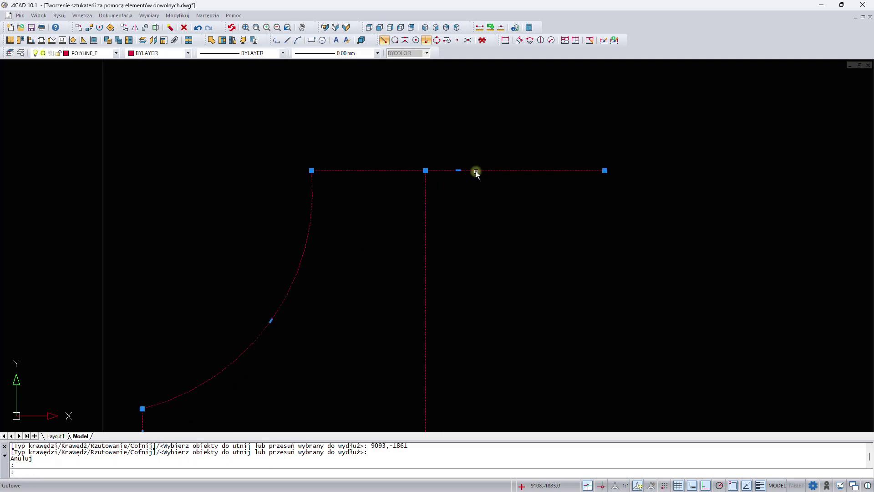
left_click(605, 171)
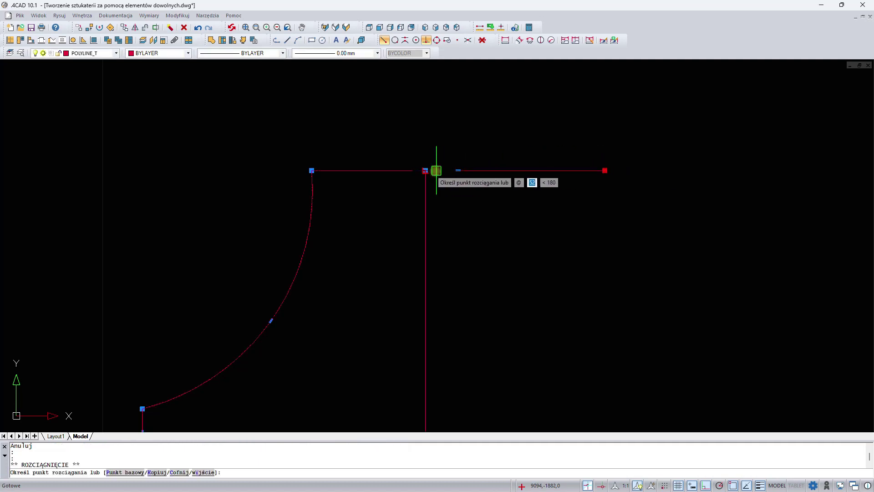
left_click(425, 171)
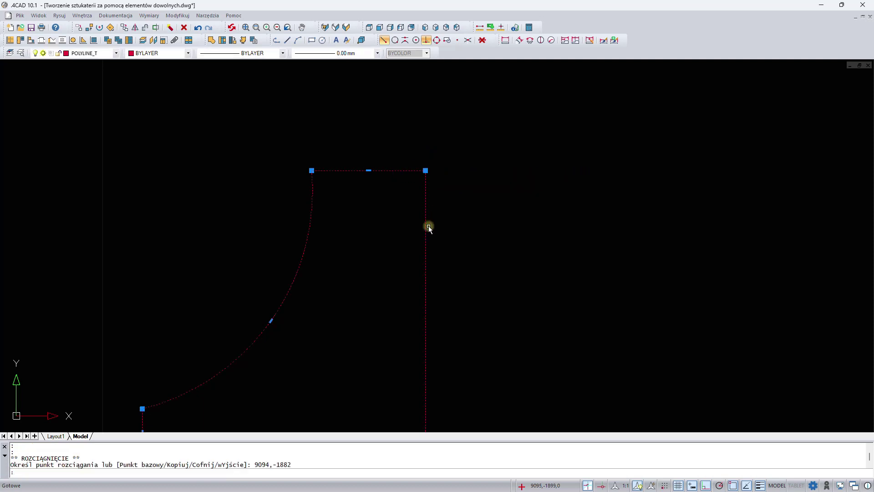
key("Escape")
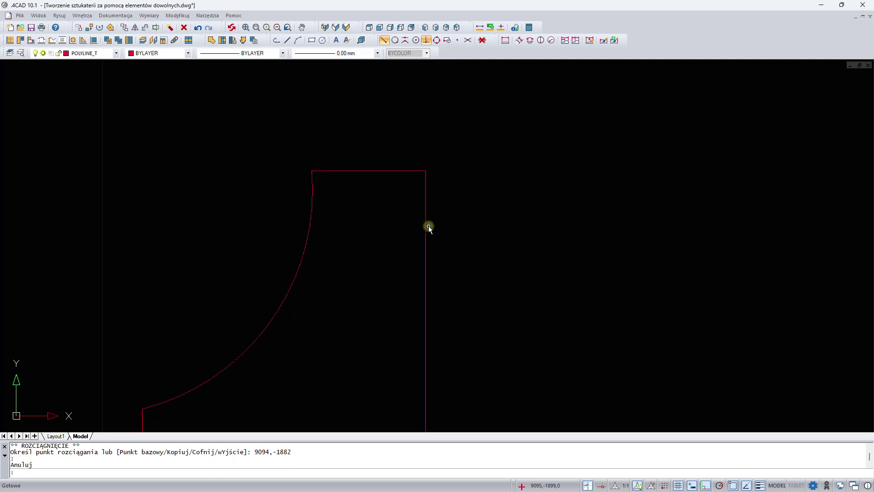
scroll(427, 226, "down", 1)
scroll(494, 219, "down", 3)
scroll(513, 200, "down", 3)
- Draw a 40-unit line down from the profile's top-right corner
scroll(513, 200, "down", 3)
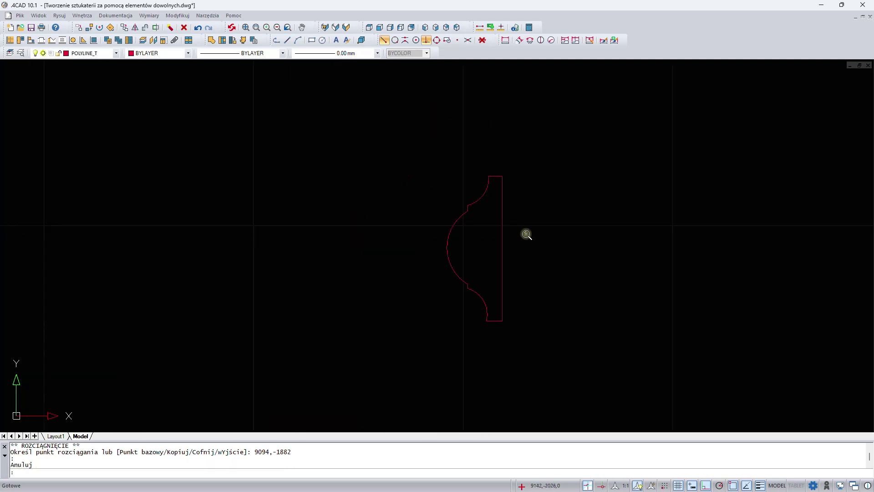
middle_click_drag(527, 234, 526, 185)
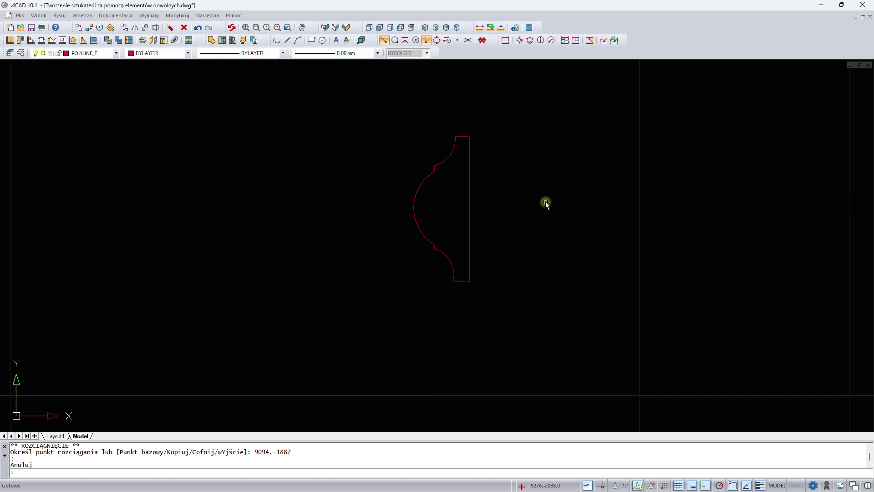
left_click(288, 42)
scroll(455, 124, "up", 3)
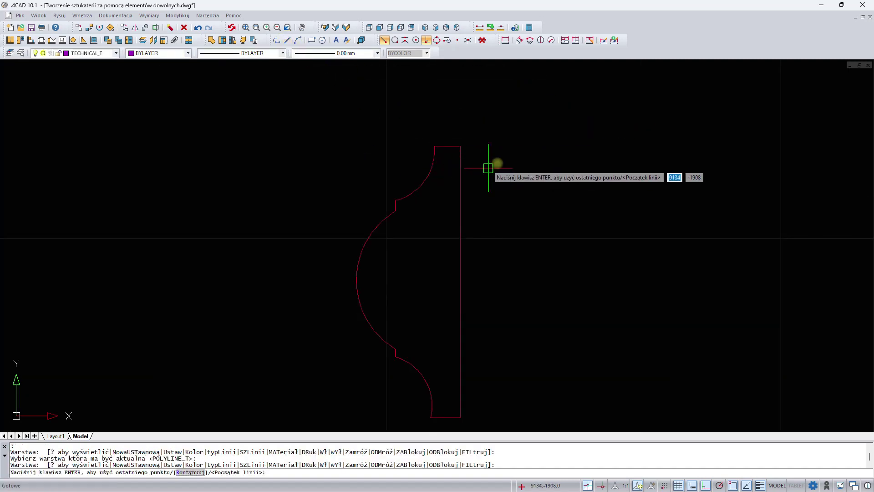
left_click(461, 147)
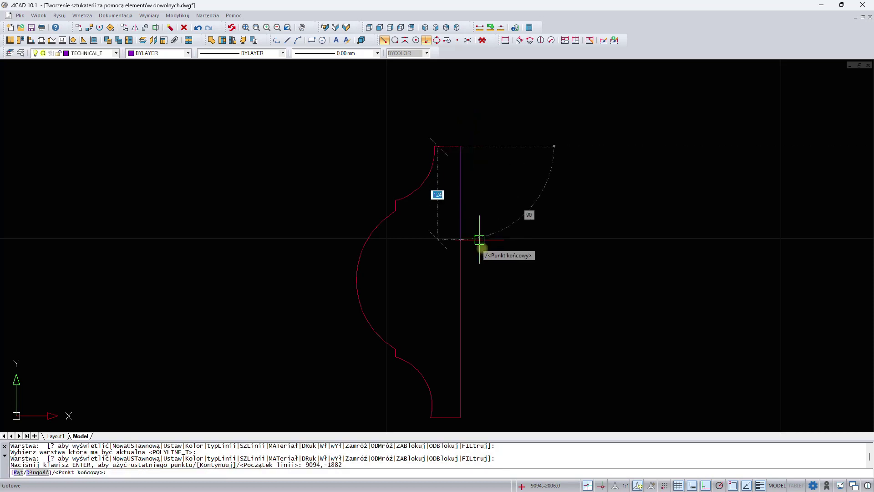
middle_click_drag(479, 239, 498, 191)
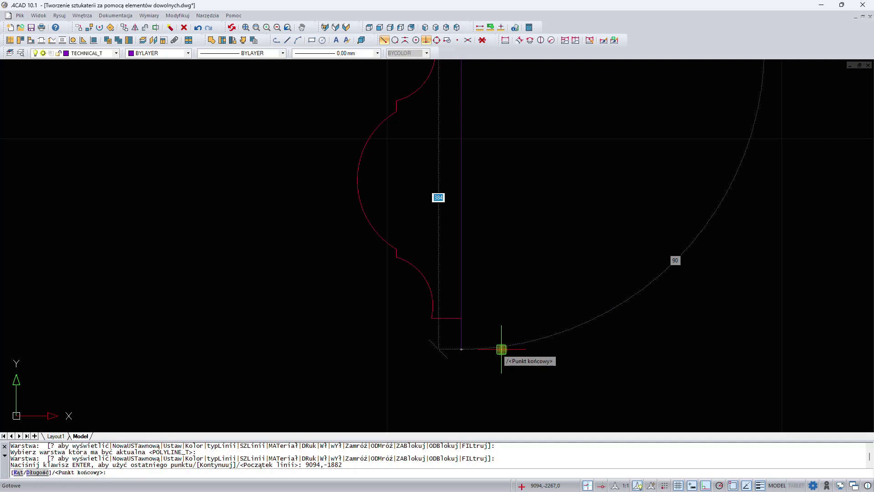
type("40")
key("Return")
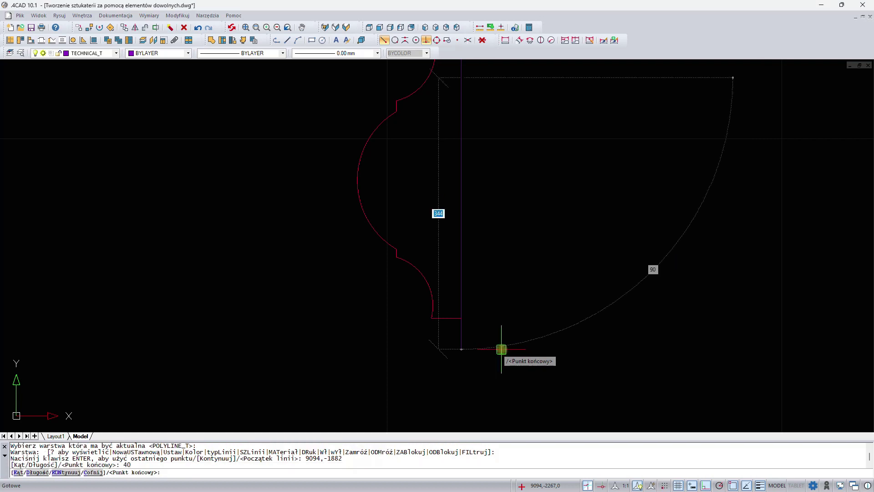
key("Escape")
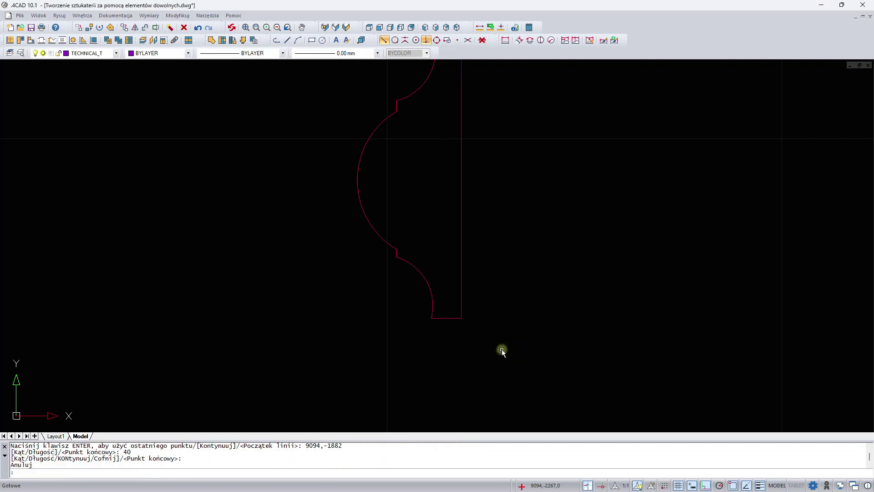
scroll(501, 351, "down", 3)
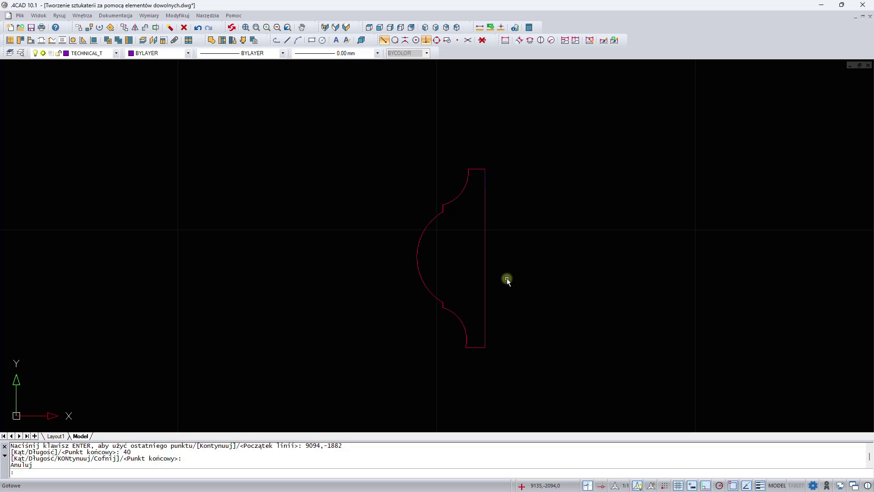
left_click(387, 145)
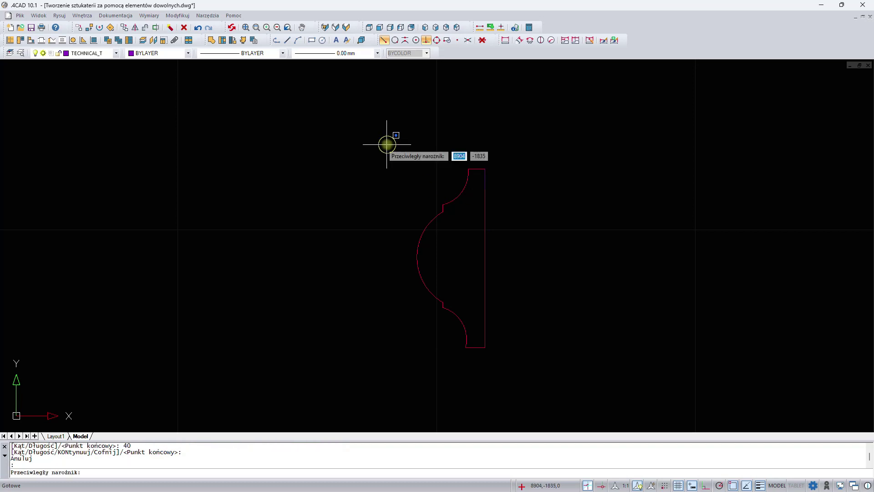
- Scale the profile by reference about its top-right corner, from 345 units high to 40
left_click(550, 374)
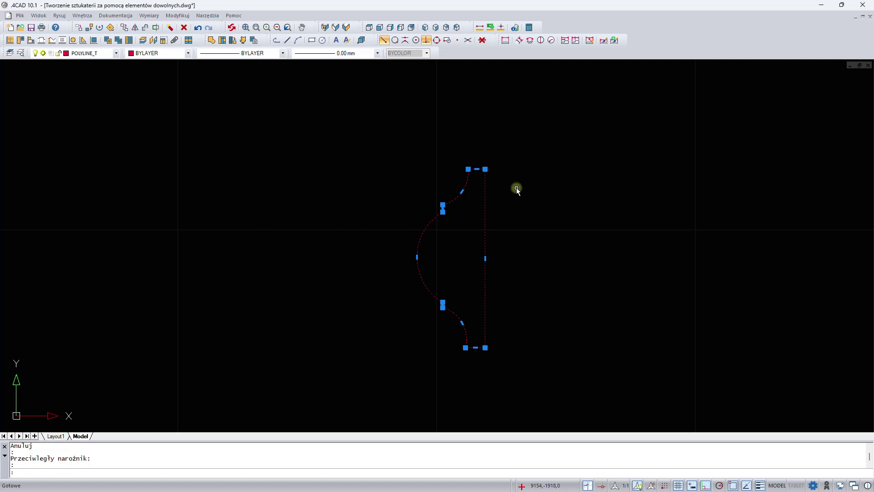
type("SCALE")
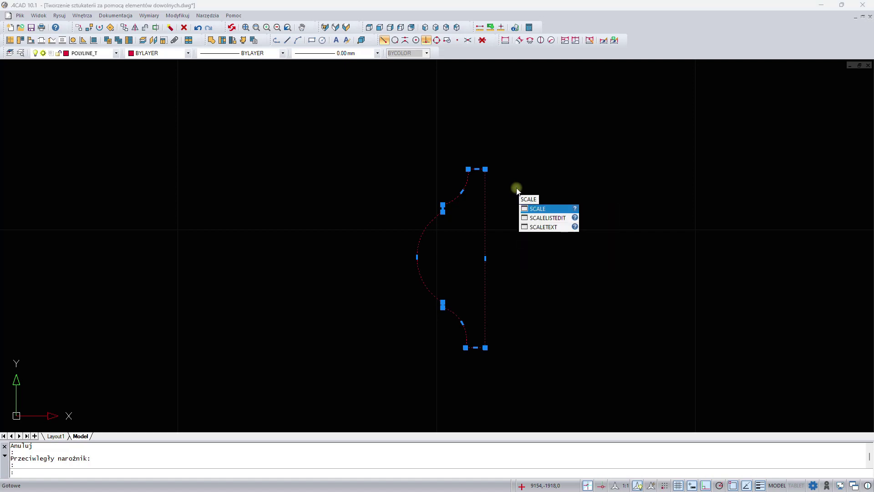
key("Return")
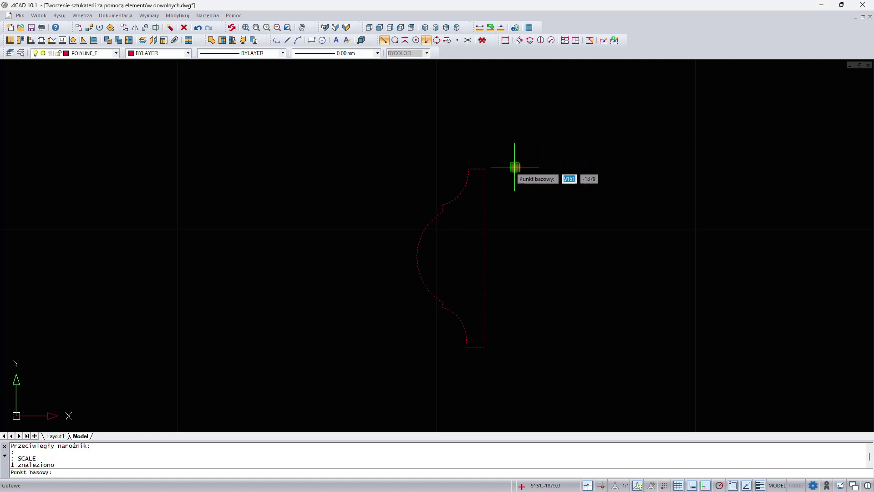
left_click(485, 169)
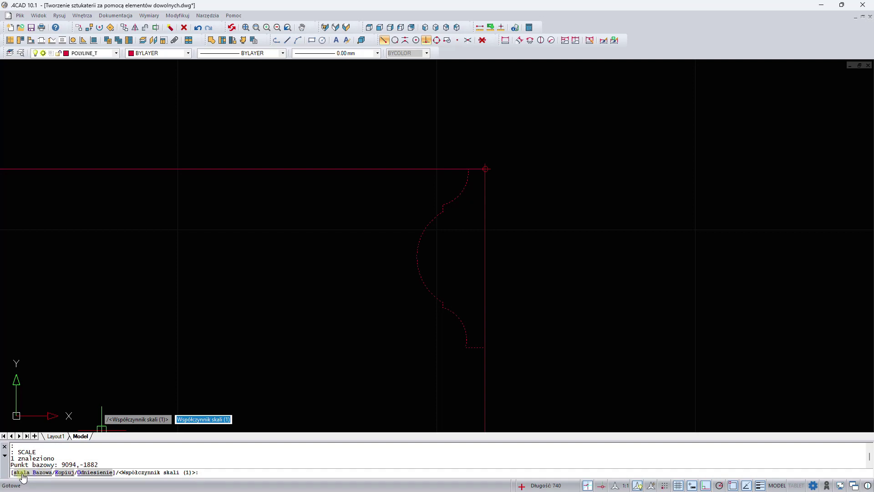
left_click(22, 473)
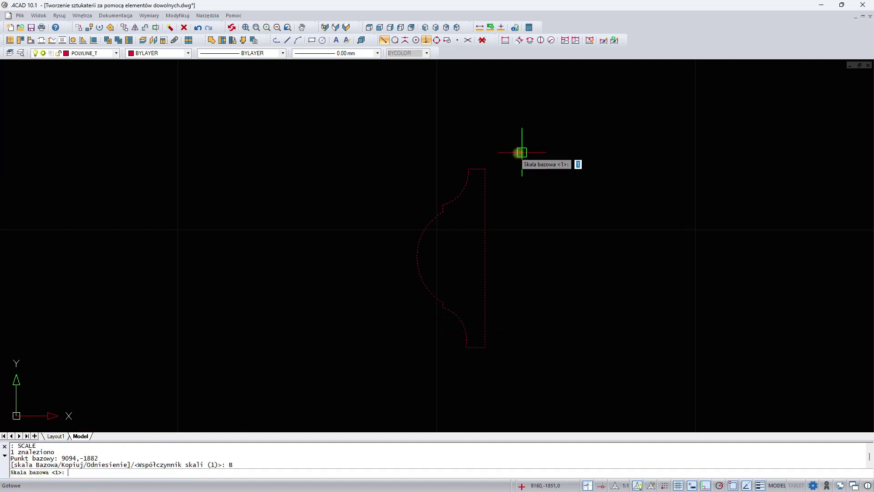
left_click(485, 169)
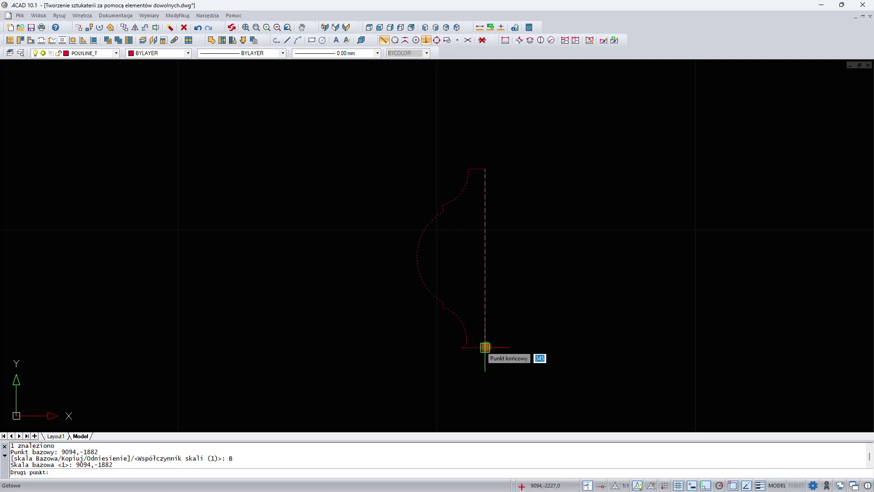
left_click(485, 347)
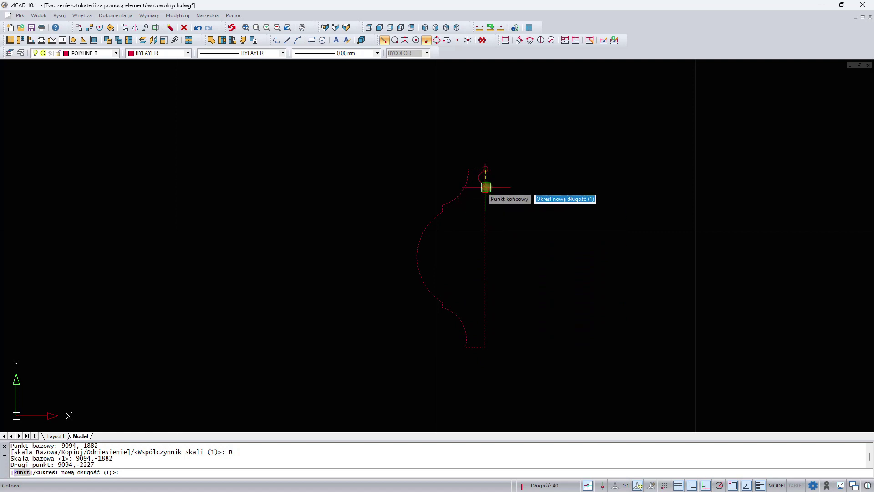
left_click(486, 187)
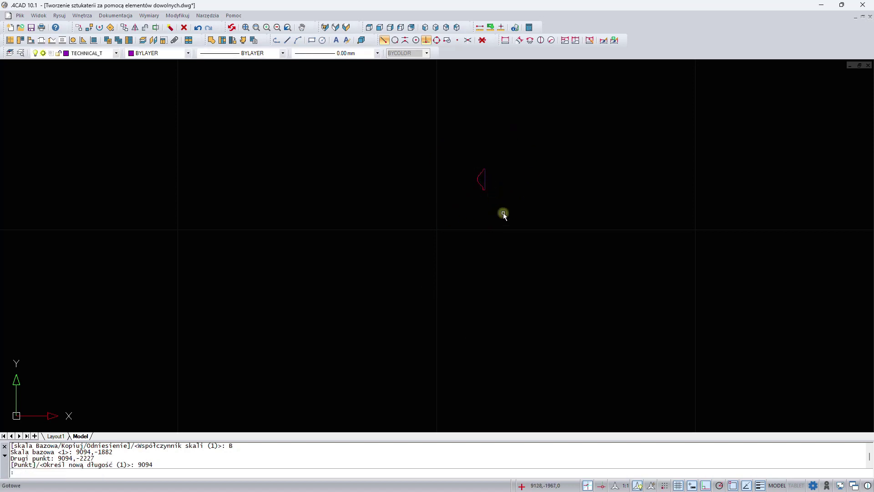
- Measure the profile's height with Odległość to confirm it is 40
scroll(503, 212, "up", 3)
middle_click_drag(497, 179, 509, 252)
left_click(487, 29)
left_click(478, 207)
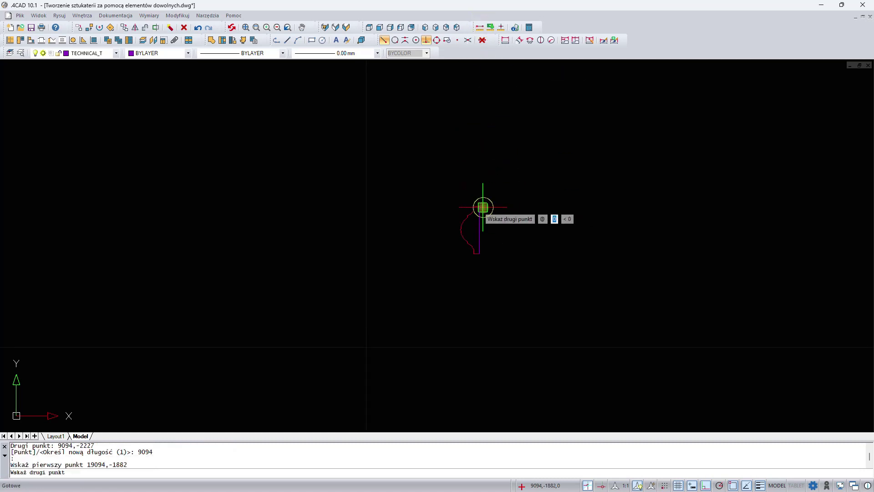
left_click(479, 254)
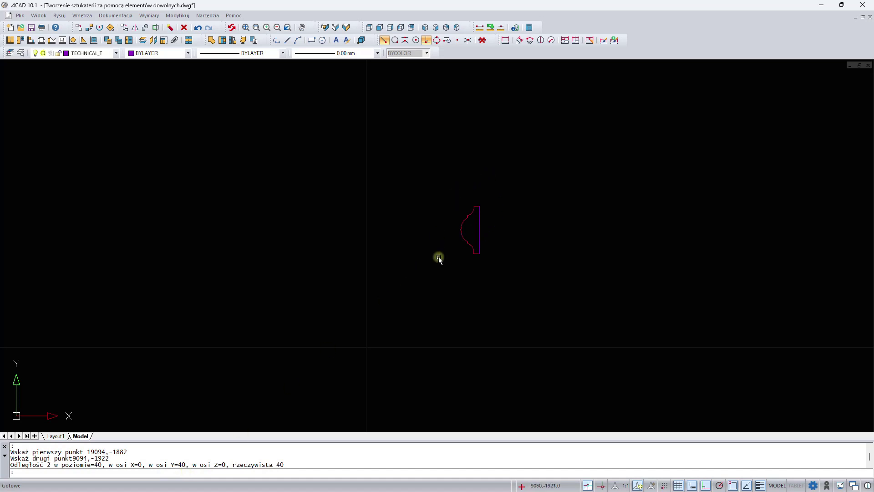
- Rotate the profile 270° about its lower end so it lies horizontally
left_click(471, 214)
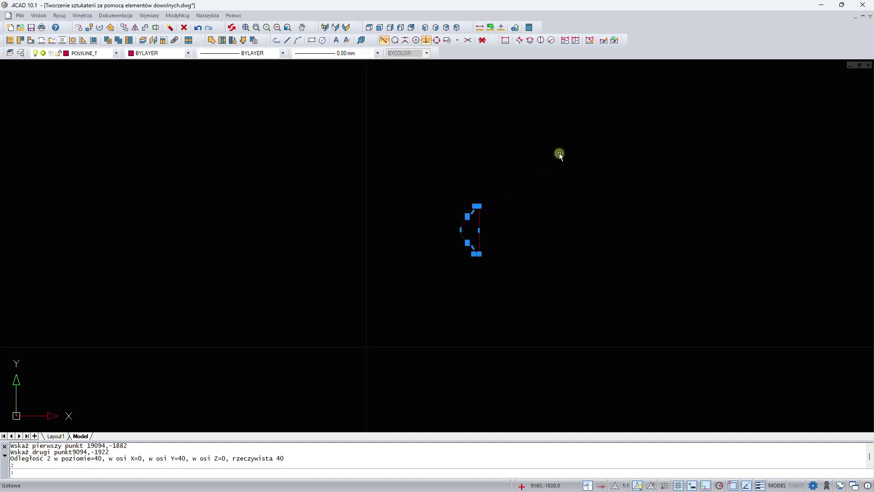
right_click(559, 153)
left_click(575, 200)
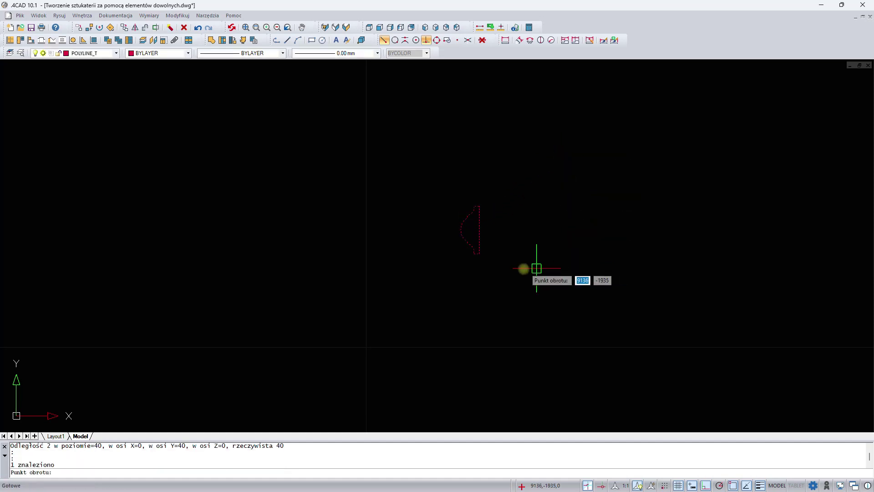
left_click(478, 253)
left_click(475, 288)
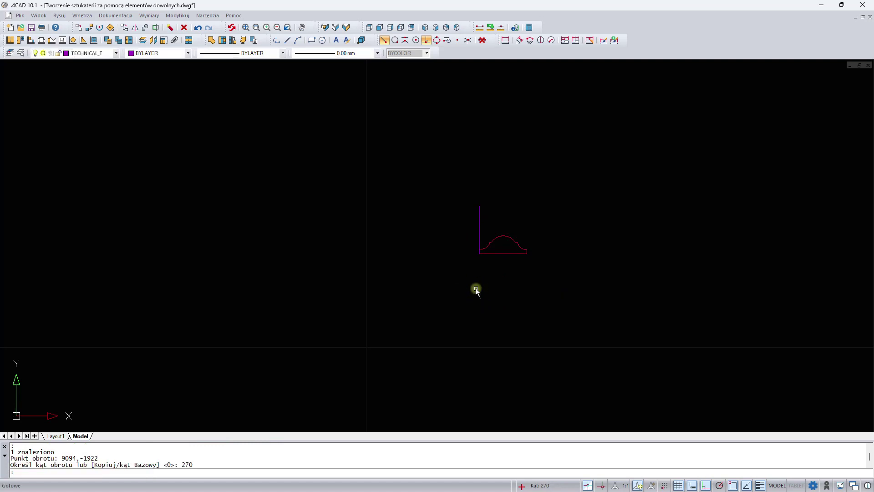
- Delete the leftover 40-unit vertical reference line
left_click(495, 223)
left_click(470, 203)
key("Delete")
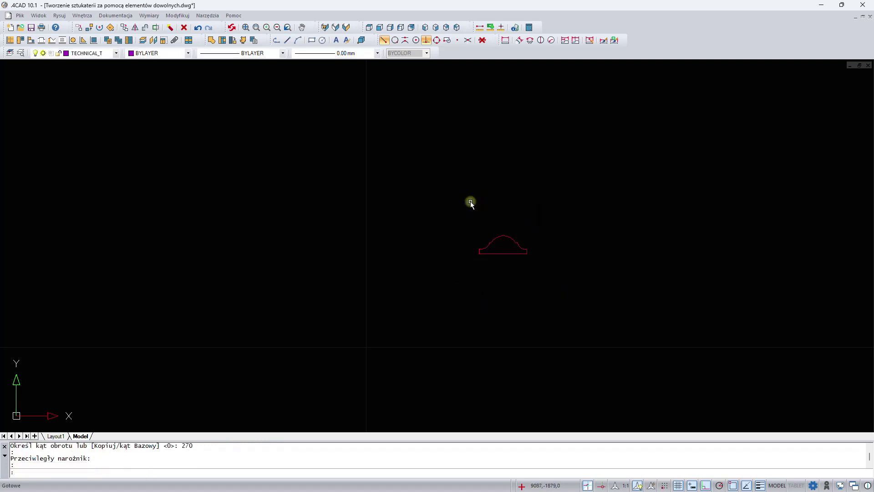
scroll(471, 201, "down", 3)
scroll(476, 231, "down", 4)
mouse_move(477, 231)
middle_mouse_down()
mouse_move(529, 255)
mouse_move(597, 263)
middle_mouse_up()
scroll(598, 263, "down", 1)
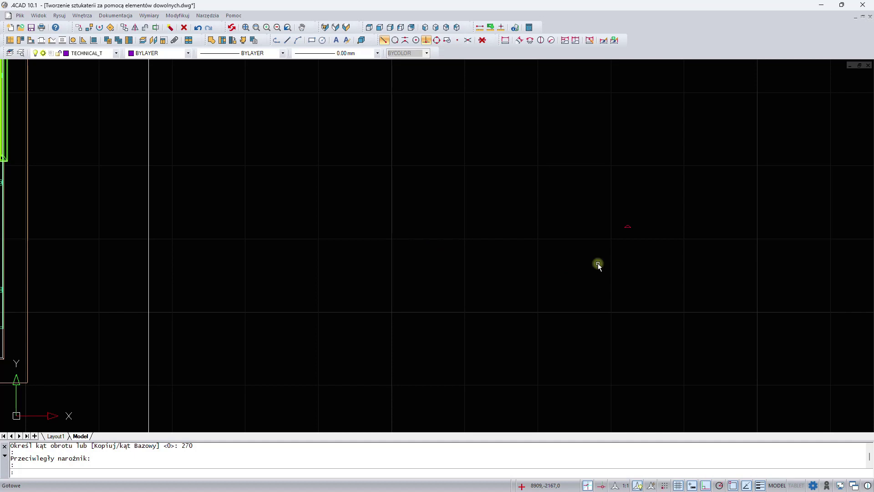
- Draw an 800 × 1200 rectangle and pick it as the outline of a free-form moulding element
left_click(313, 42)
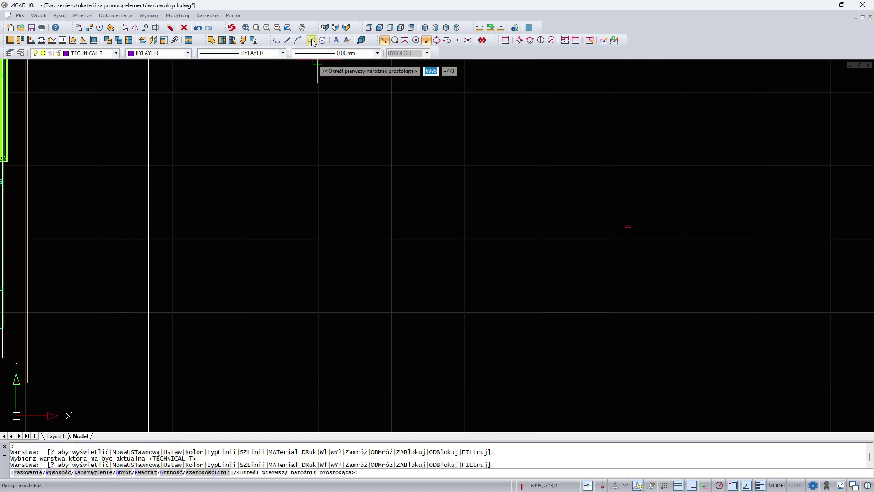
left_click(374, 134)
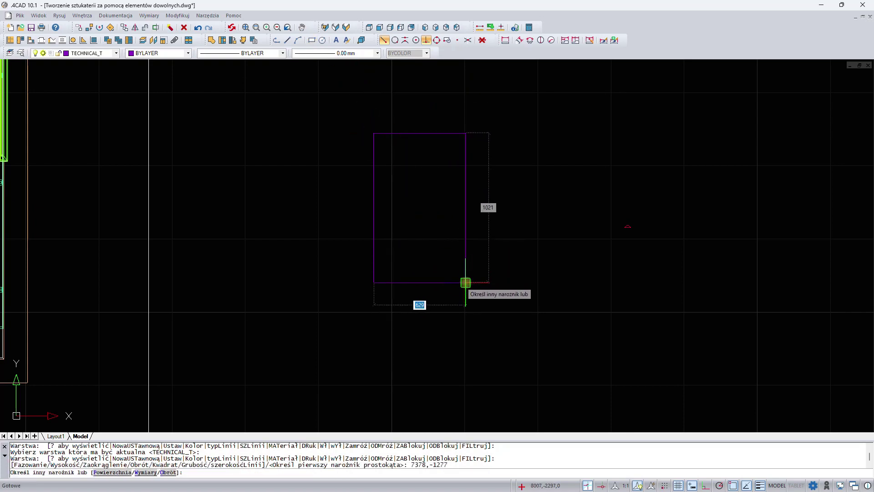
type("800")
key("Tab")
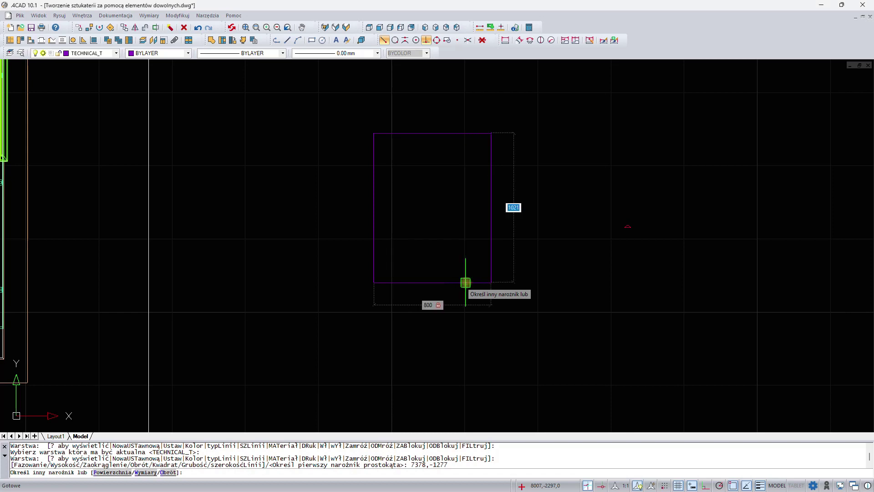
type("1200")
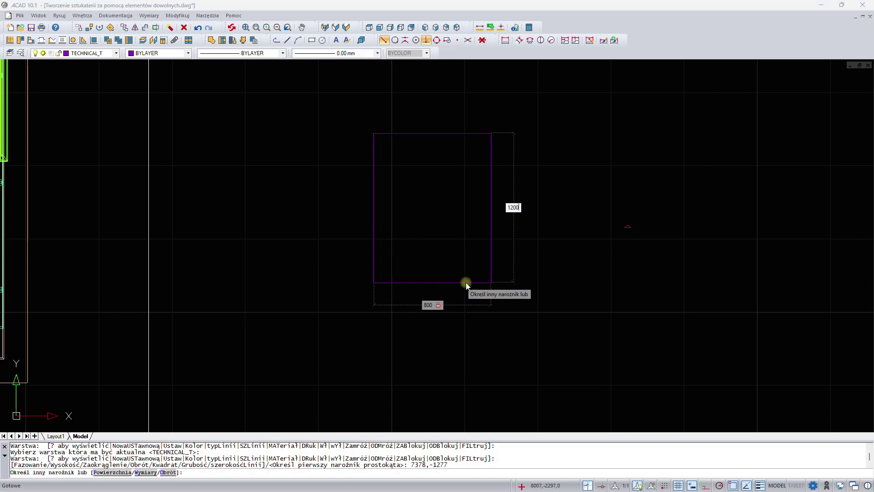
key("Return")
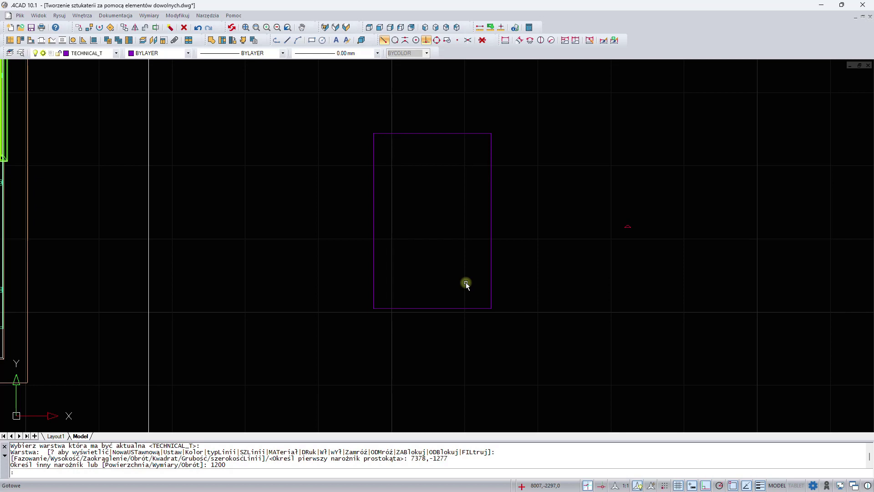
left_click(211, 40)
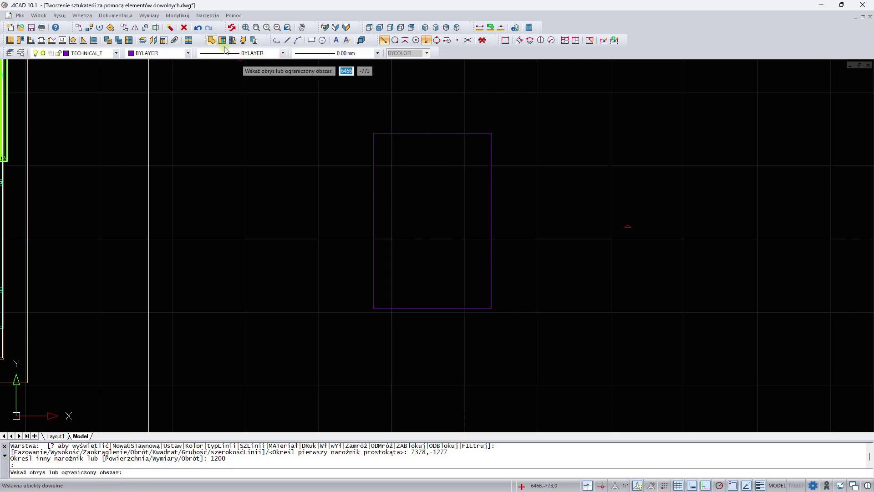
left_click(432, 133)
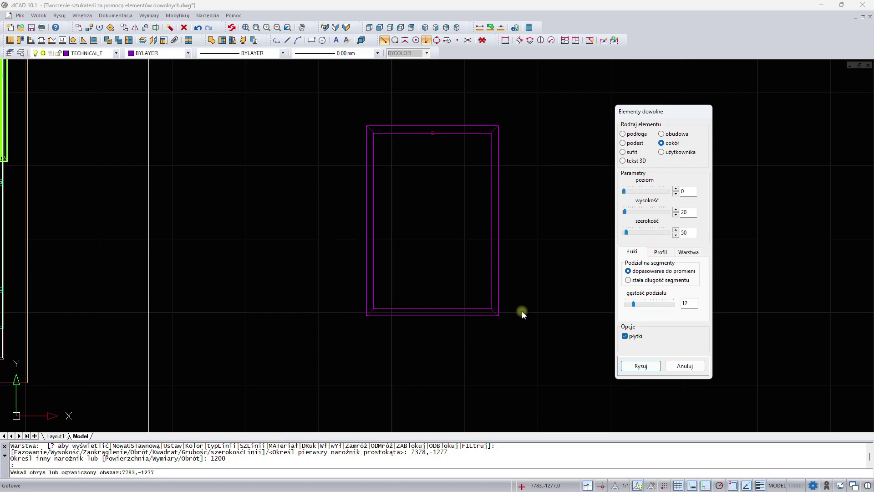
- Switch the moulding to a user profile and pick the drawn moulding shape as its cross-section
left_click(660, 251)
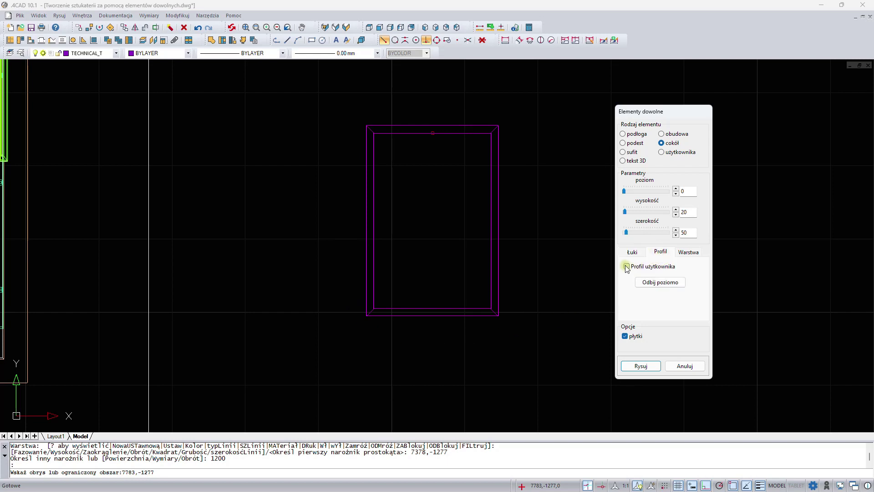
key("Return")
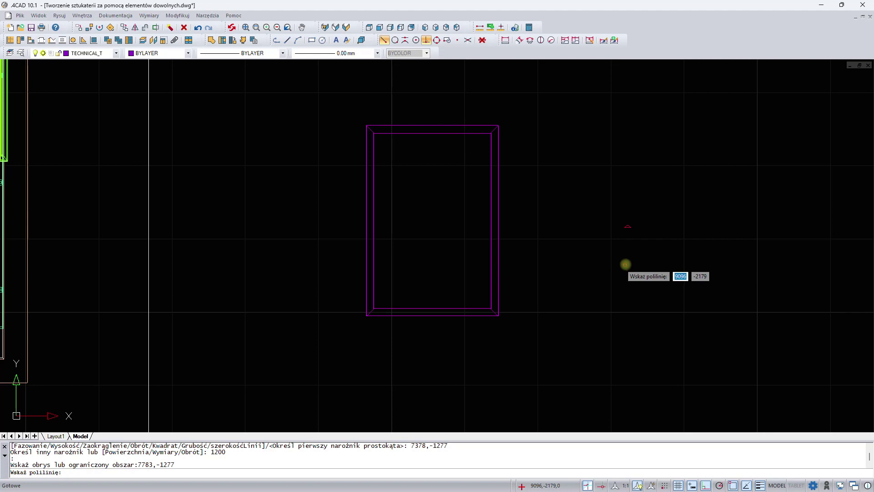
scroll(642, 233, "up", 1)
scroll(642, 233, "up", 2)
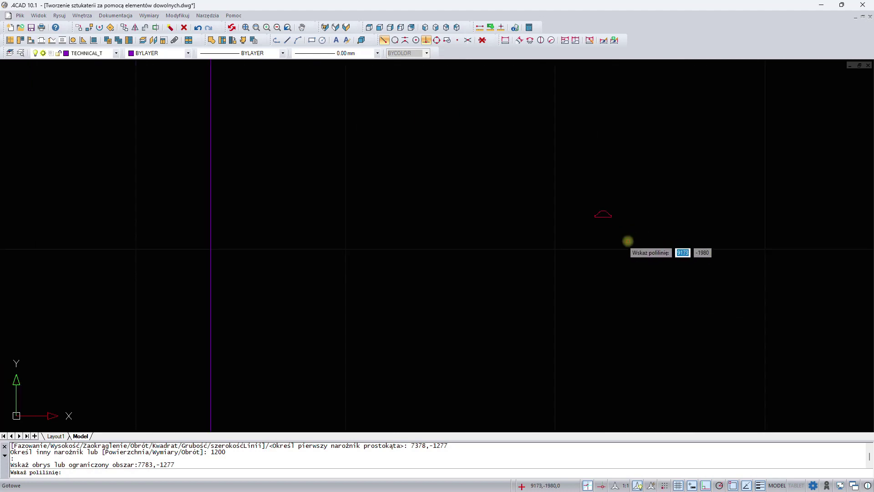
left_click(601, 217)
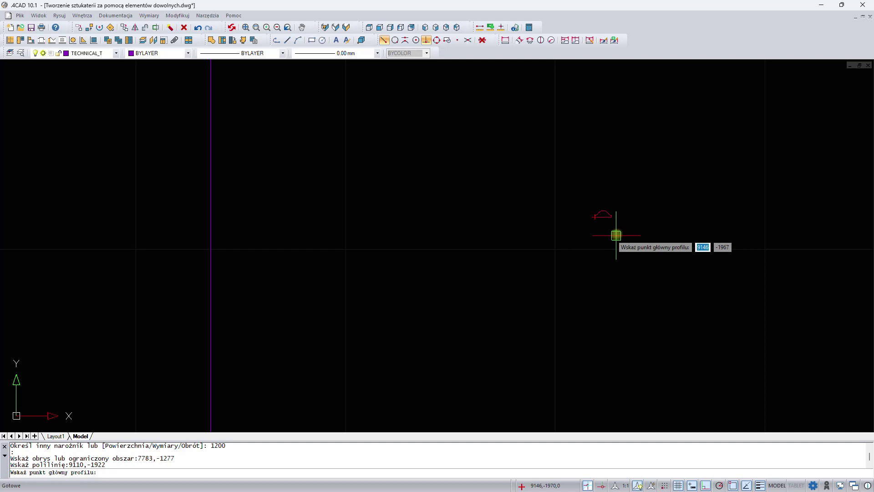
- Set the profile base point, rename the layer to rama1, and draw the moulded frame
left_click(613, 221)
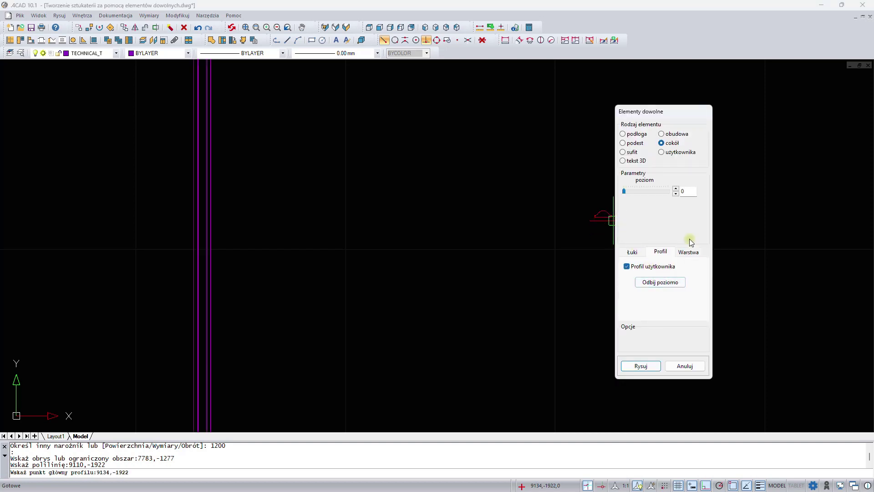
left_click(688, 252)
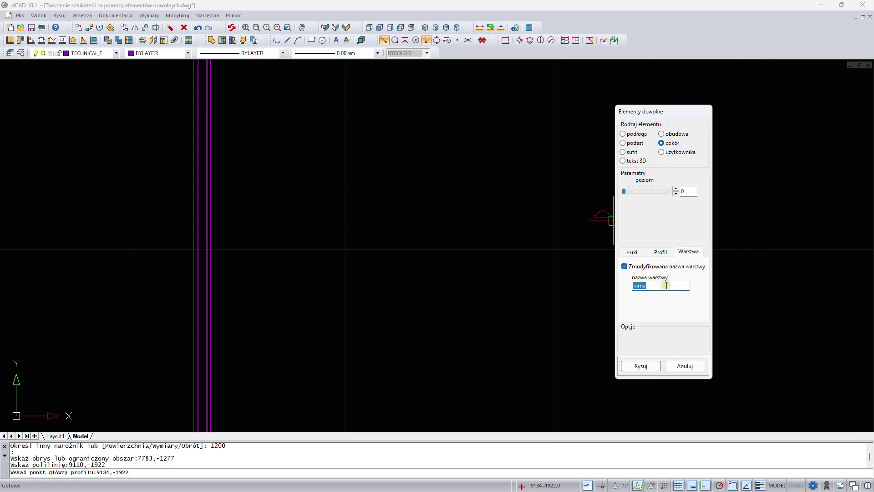
left_click(653, 287)
type("1")
left_click(642, 365)
scroll(649, 364, "down", 3)
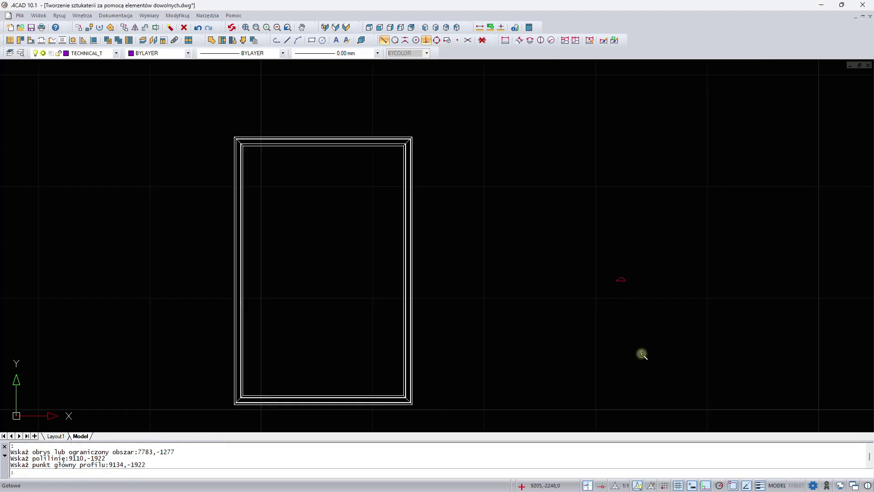
scroll(641, 354, "down", 2)
middle_click_drag(550, 304, 581, 279)
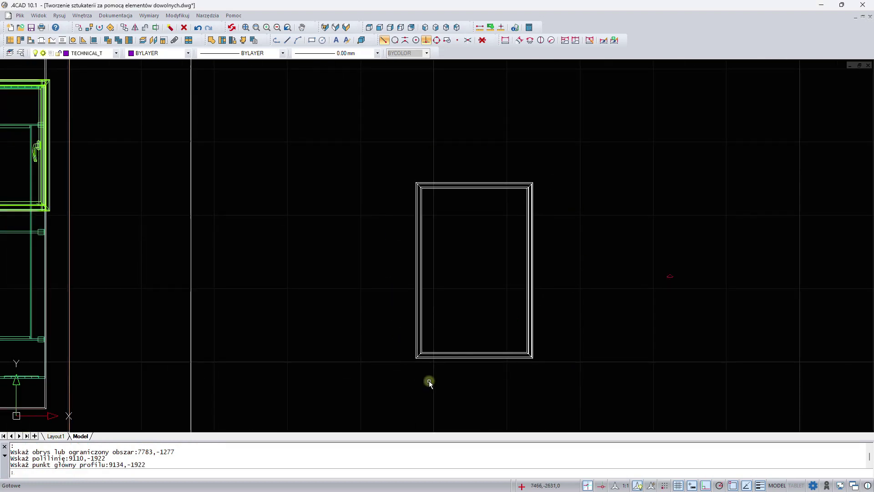
scroll(466, 270, "up", 2)
scroll(473, 267, "up", 1)
scroll(476, 255, "up", 1)
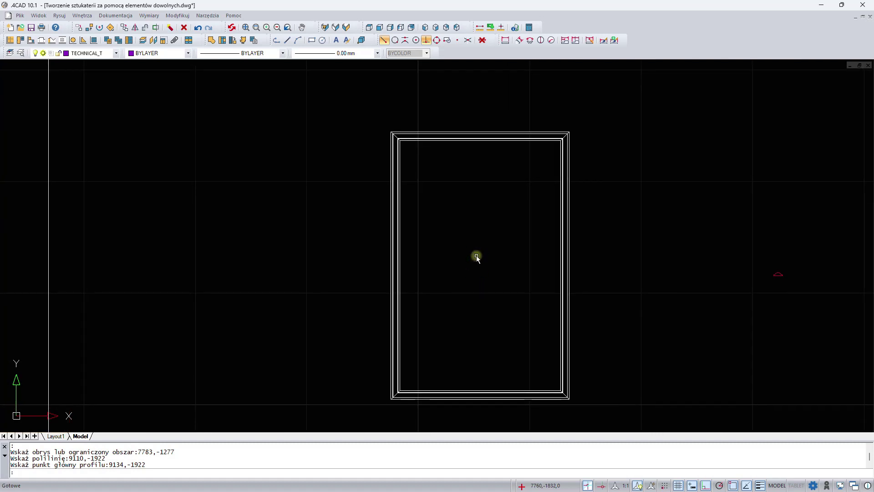
- Draw an inner rectangle inside the moulded frame
left_click(311, 40)
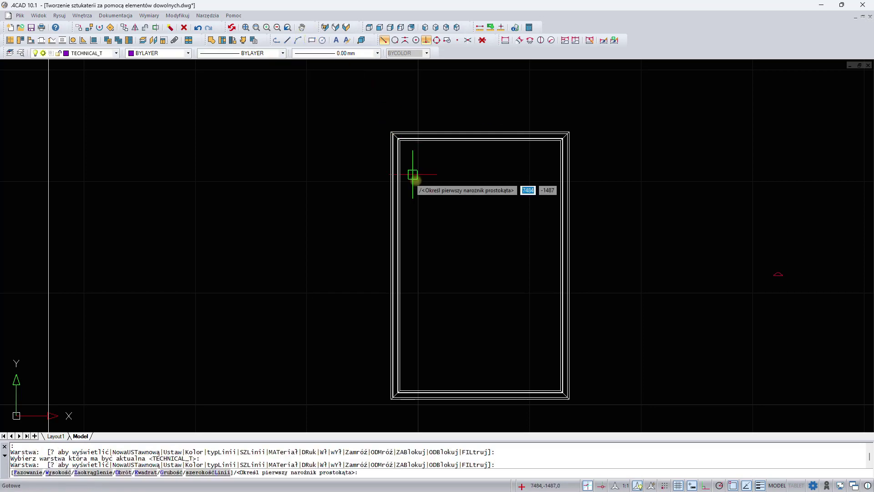
left_click(402, 147)
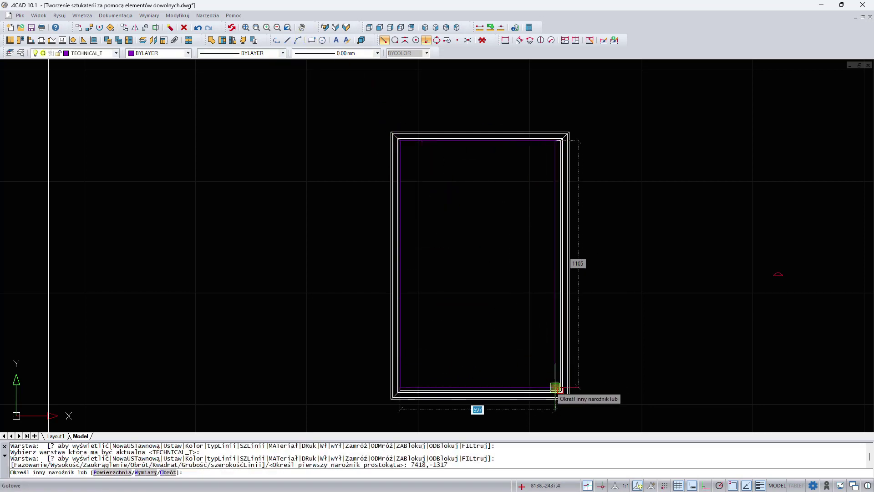
scroll(556, 387, "up", 4)
left_click(555, 388)
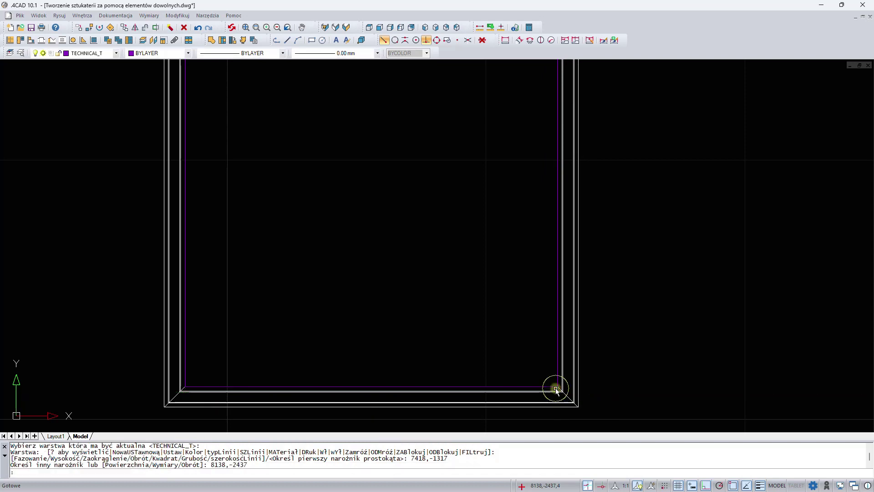
- Turn the inner rectangle into a 3-high podest element on layer obraz
left_click(243, 40)
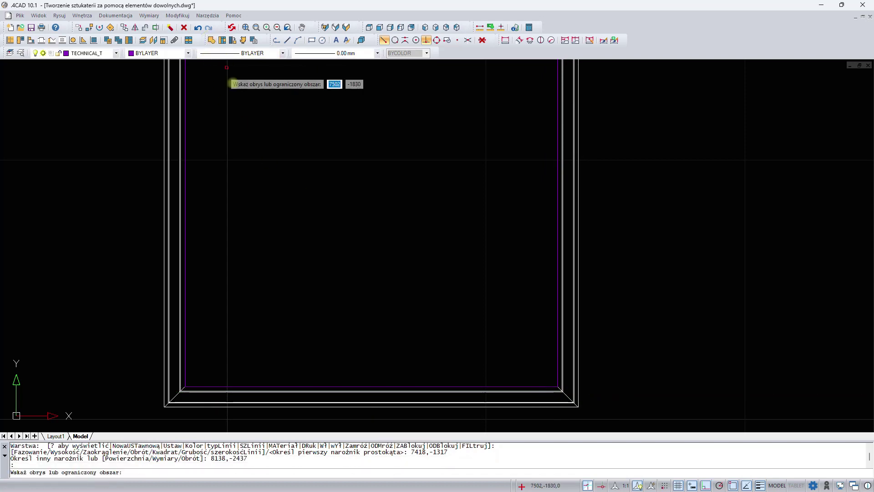
left_click(356, 160)
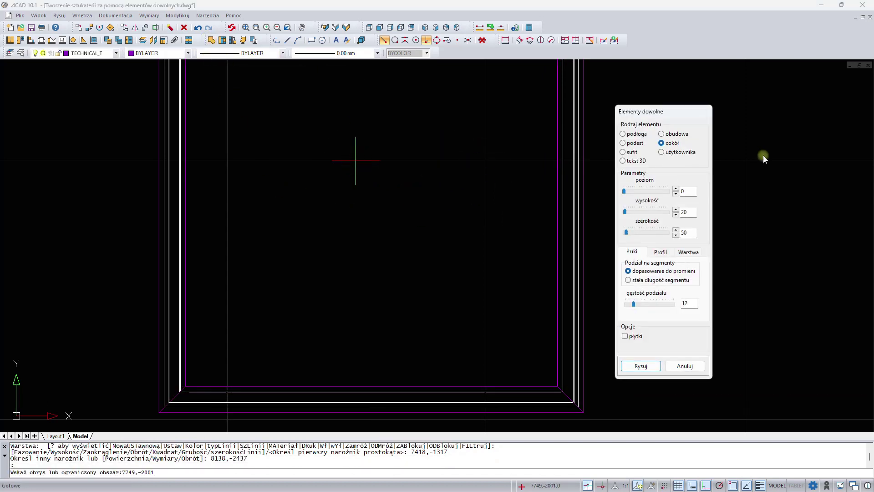
left_click(636, 143)
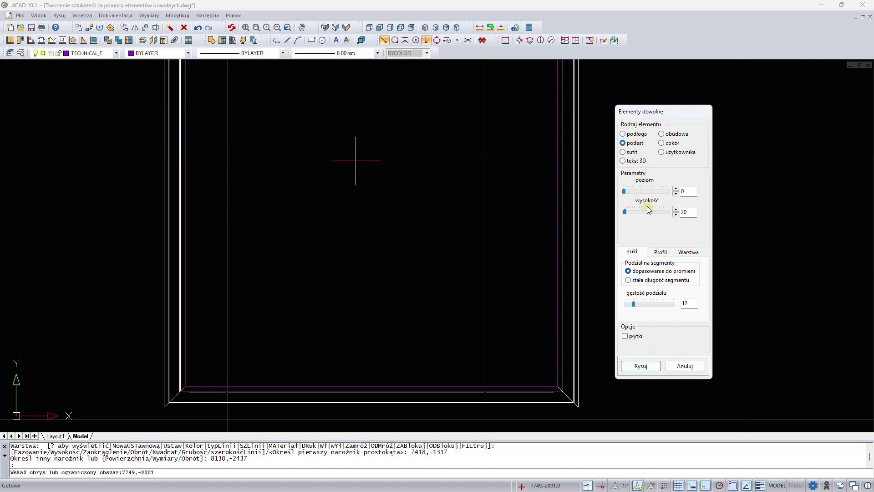
double_click(687, 212)
type("3")
left_click(688, 251)
left_click_drag(658, 287, 602, 289)
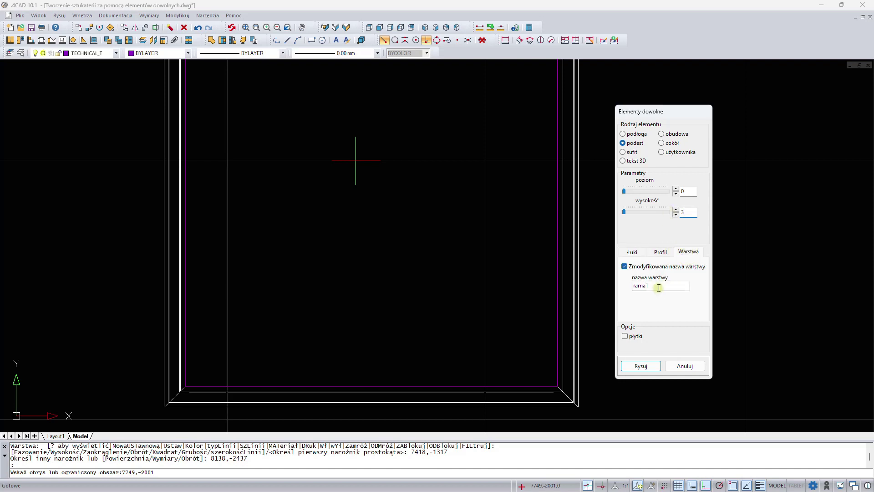
type("obraz")
left_click(641, 365)
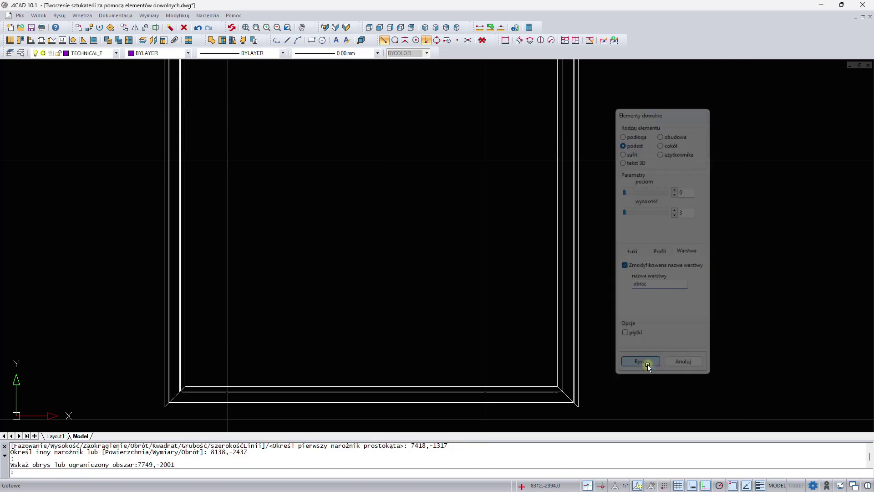
middle_click_drag(648, 268, 539, 304)
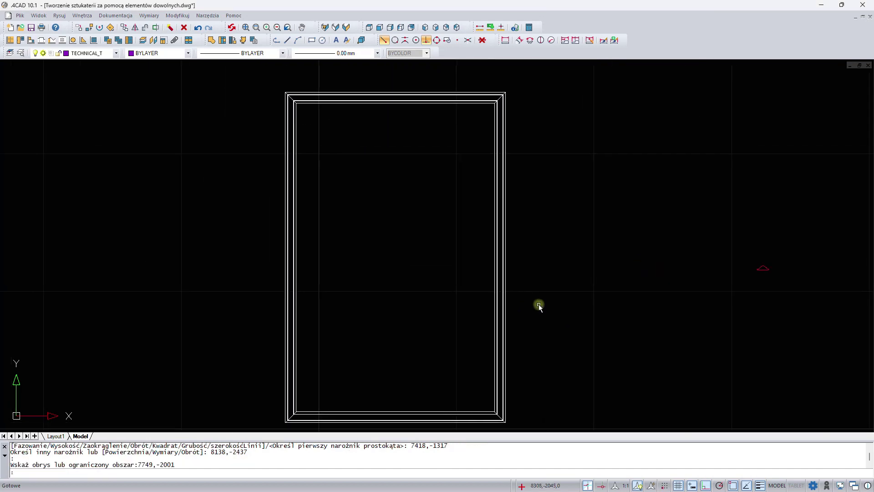
- Move the picture frame to the right of its outline with Przesuń 2 punkty
left_click(494, 116)
right_click(568, 86)
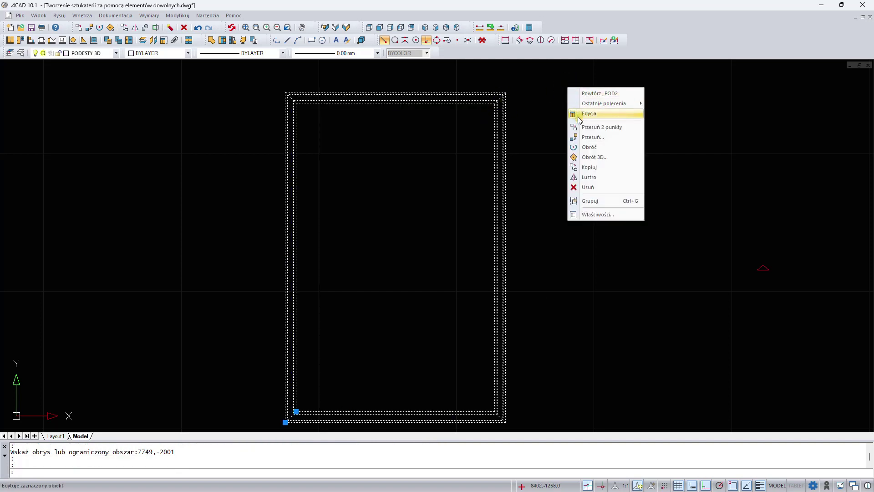
left_click(602, 127)
left_click(548, 137)
left_click(673, 137)
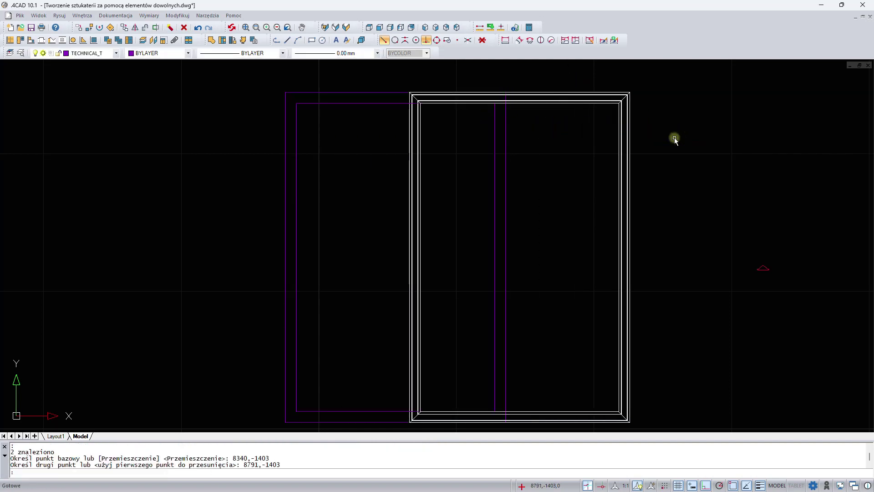
- Delete the leftover purple outline and the small red marker
left_click(364, 105)
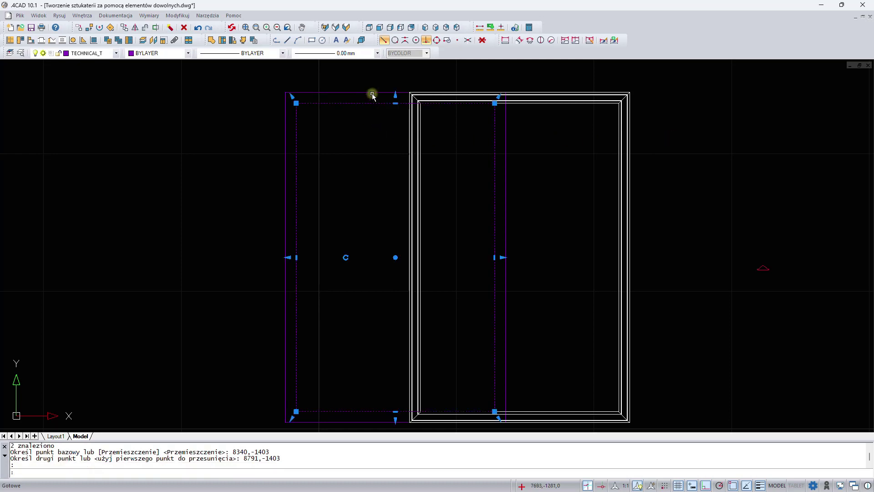
left_click(711, 247)
left_click(806, 304)
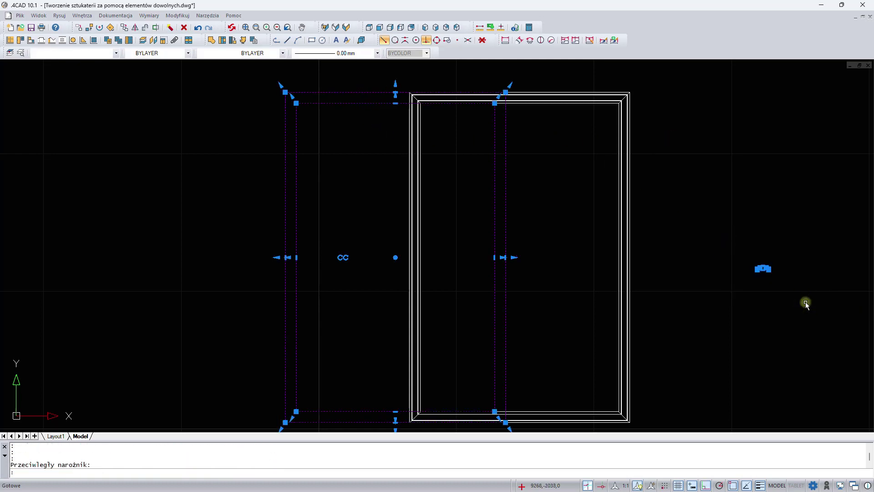
key("Delete")
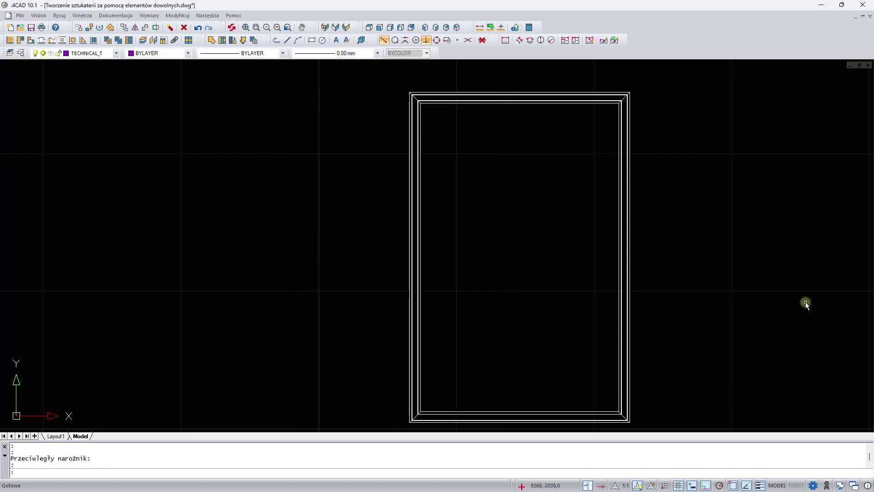
- Group all the frame's lines into one object
scroll(805, 301, "down", 1)
middle_click_drag(805, 302, 532, 282)
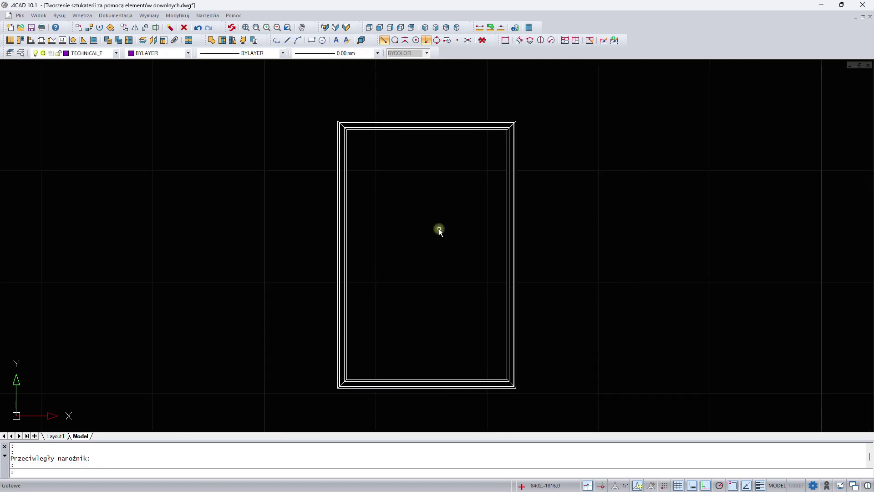
left_click(291, 109)
left_click(564, 417)
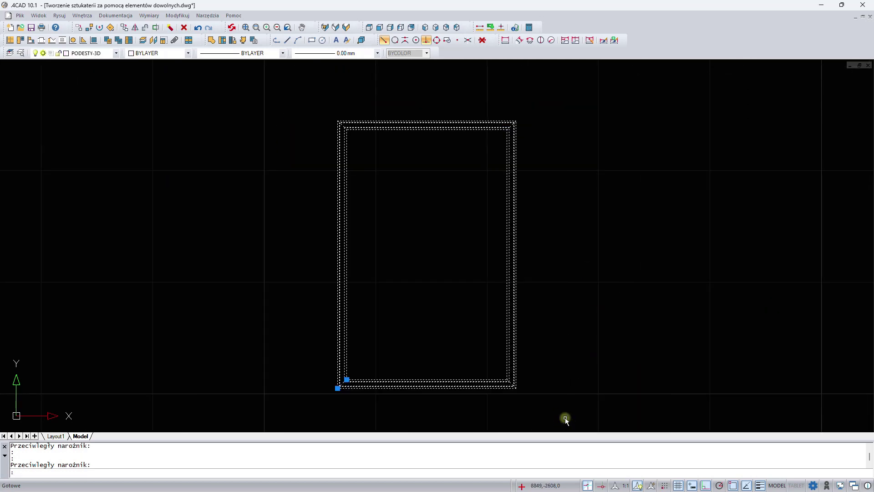
right_click(588, 187)
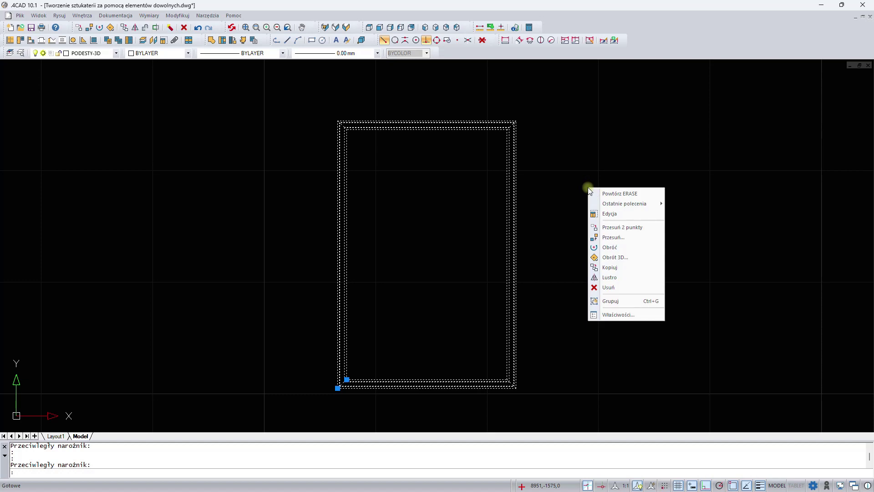
left_click(622, 301)
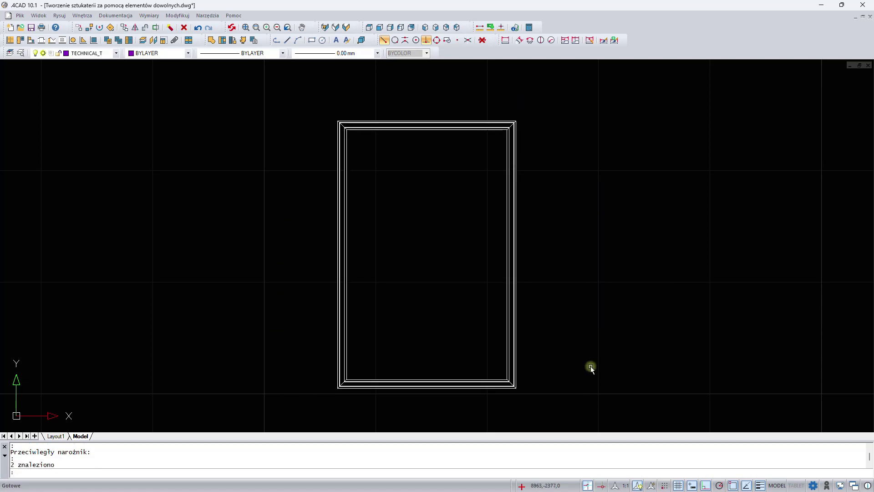
- Rotate the picture frame 90° about the X axis with Obróć 3D
scroll(591, 366, "down", 3)
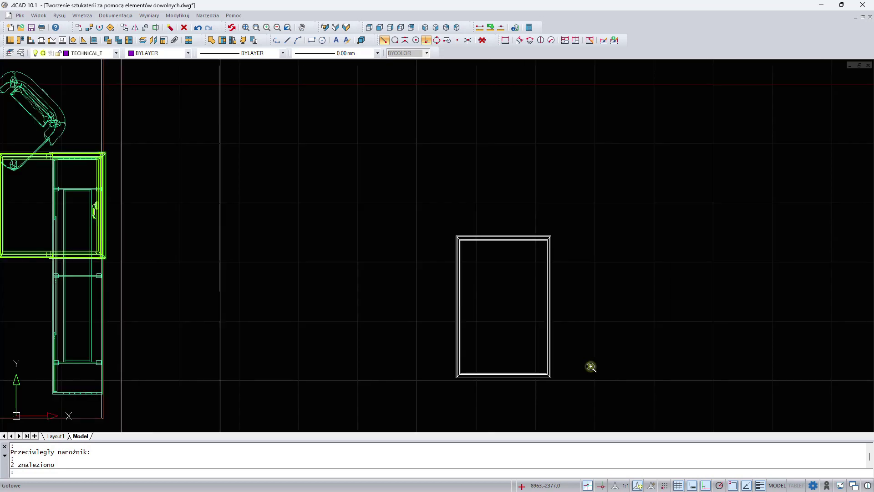
middle_click_drag(589, 365, 581, 275)
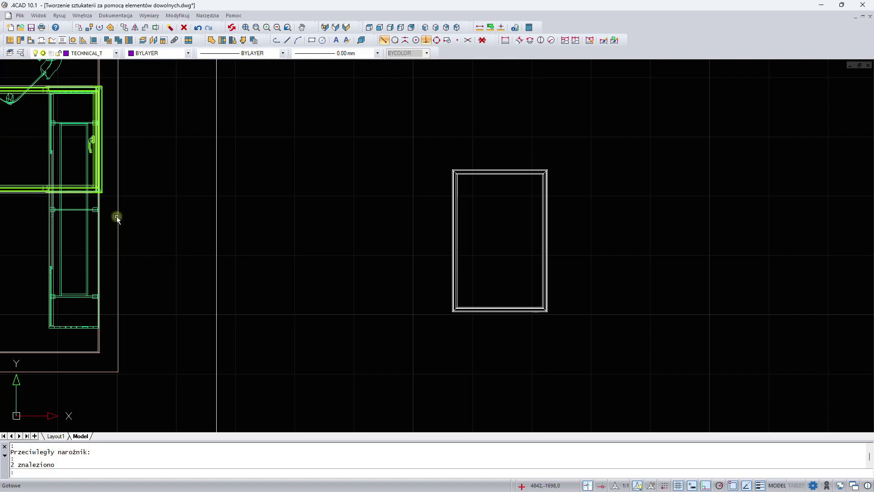
scroll(480, 164, "up", 3)
left_click(513, 178)
right_click(654, 152)
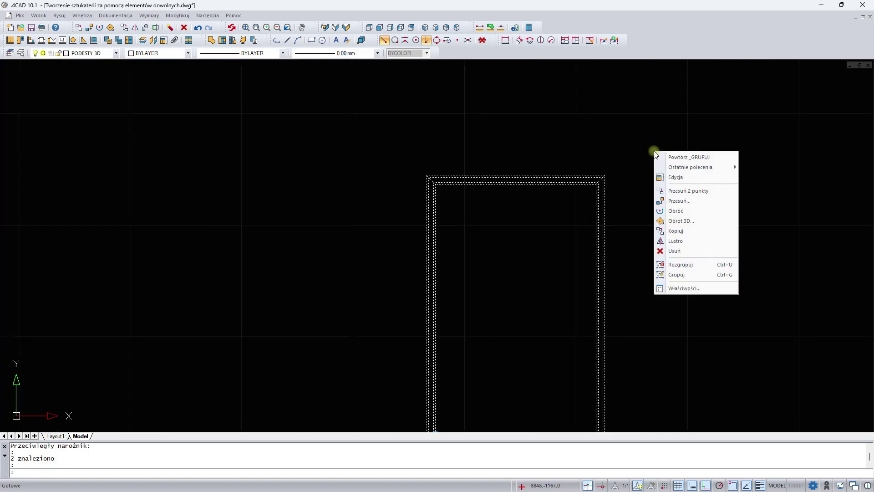
left_click(682, 221)
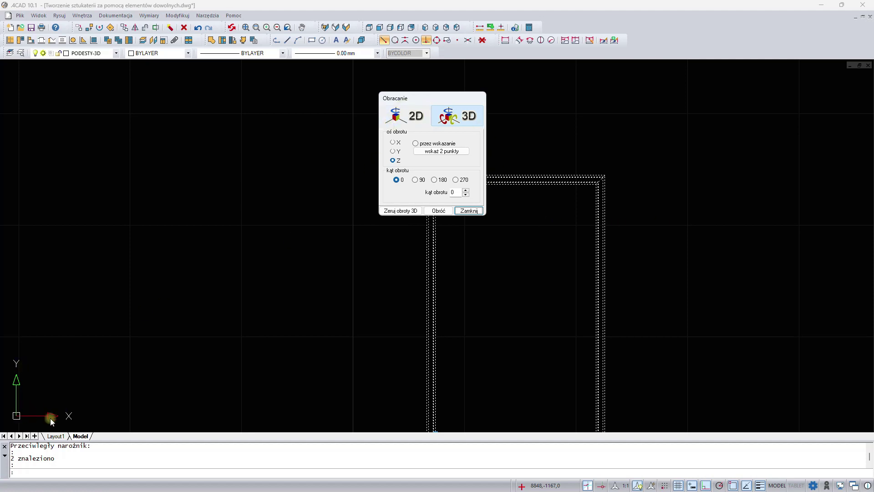
left_click(392, 142)
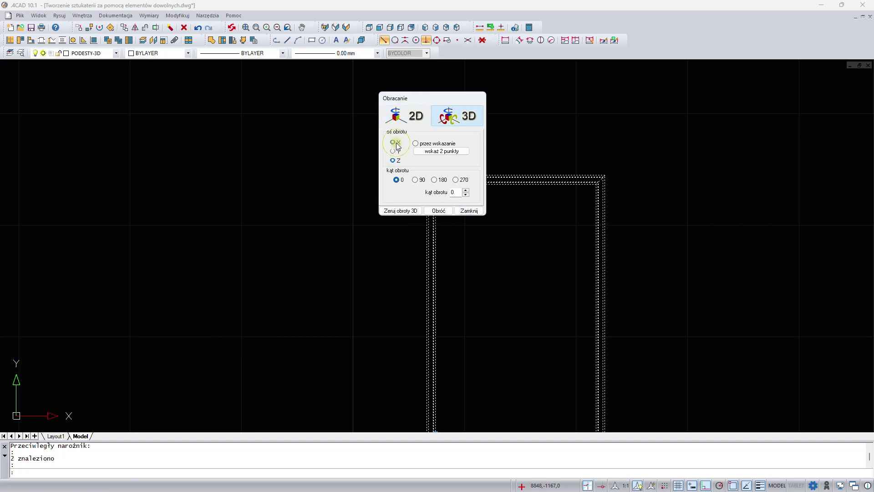
left_click(414, 180)
left_click(437, 211)
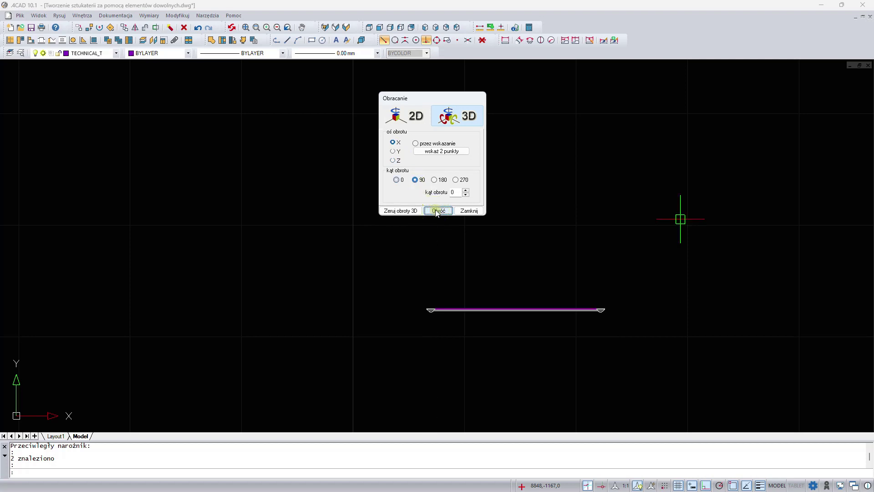
- Rotate the frame a further 90° about the Z axis
left_click(393, 161)
left_click(396, 161)
left_click(415, 180)
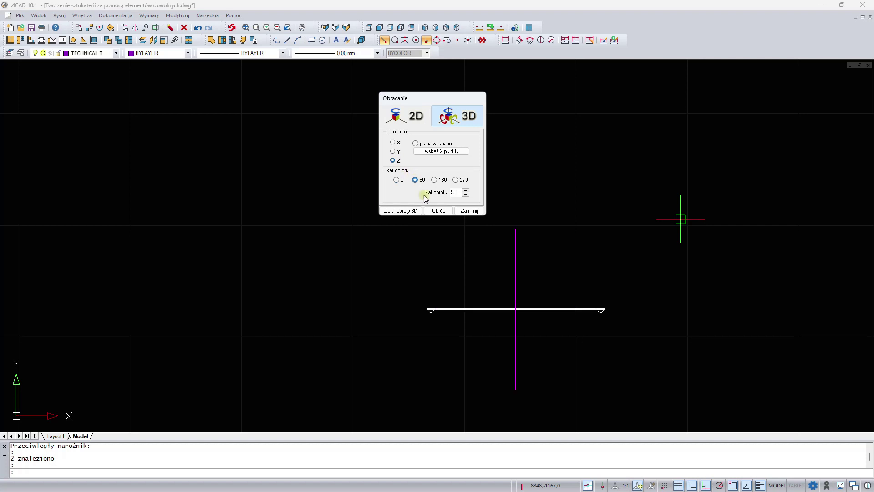
left_click(438, 210)
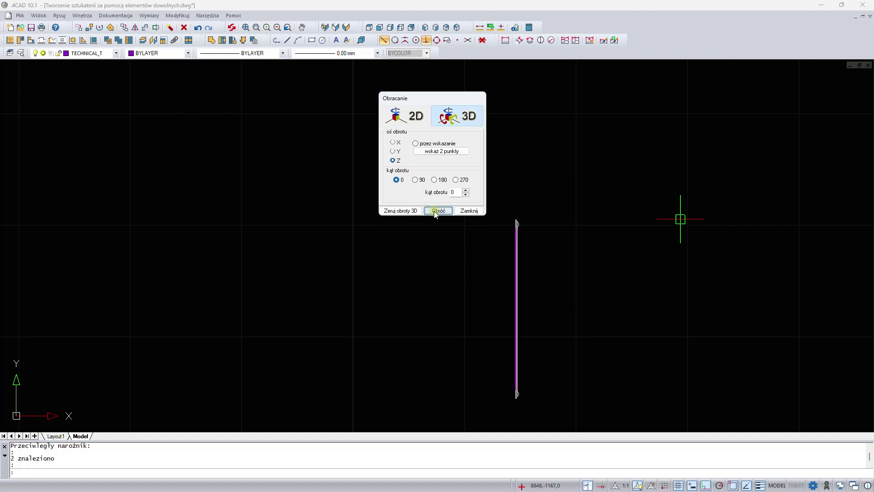
left_click(468, 211)
- Show the room and upright frame in an isometric 3D view
scroll(468, 228, "down", 3)
middle_click_drag(474, 299, 508, 251)
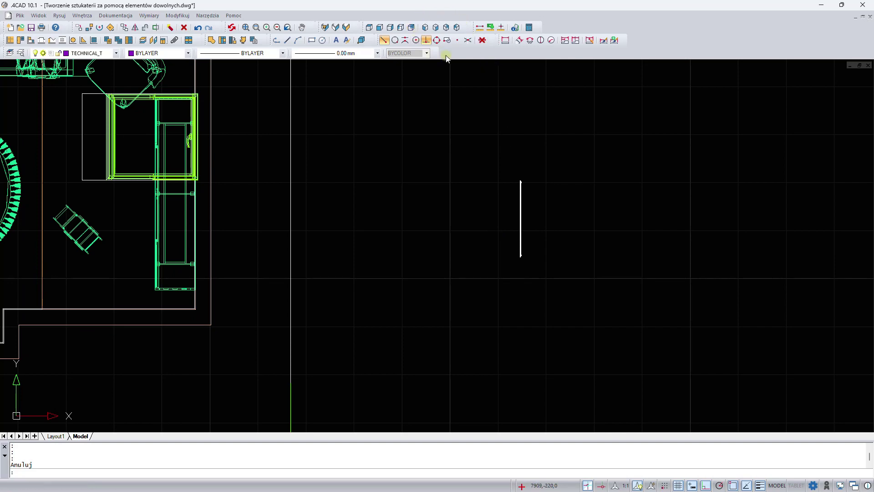
left_click(436, 28)
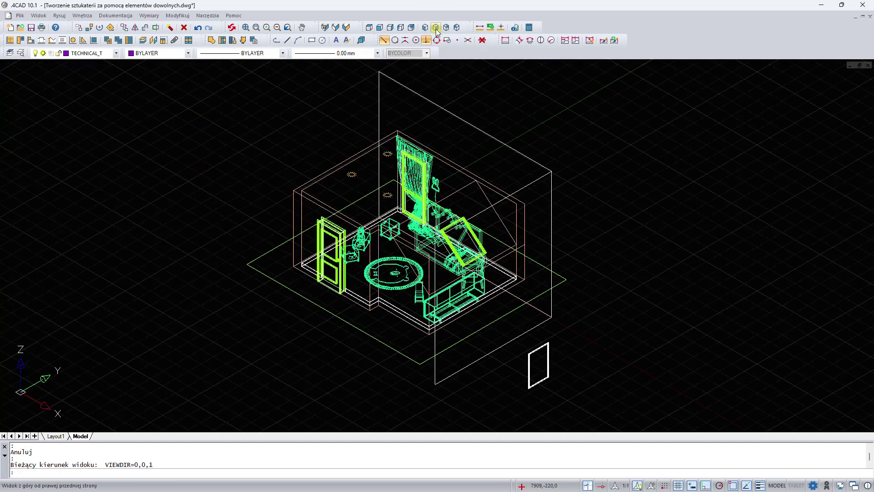
scroll(580, 380, "up", 1)
scroll(590, 246, "up", 1)
- Move the frame so its top corner sits at the wall corner
scroll(568, 287, "up", 1)
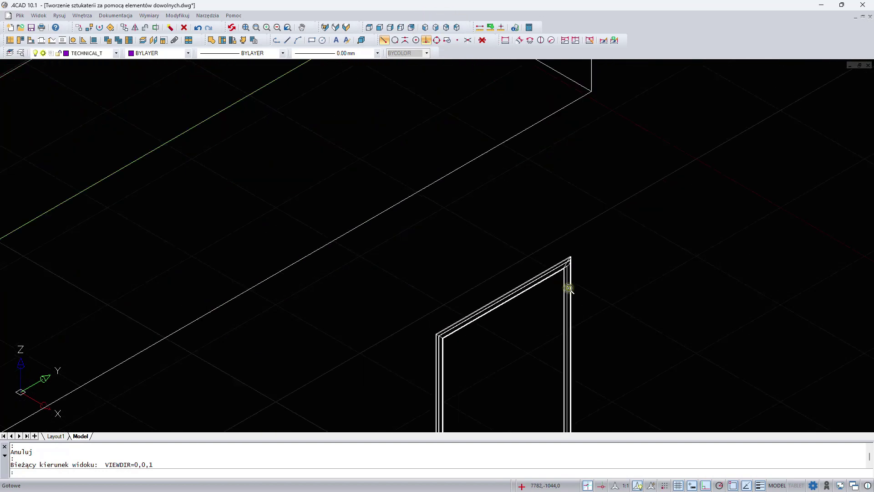
left_click(569, 257)
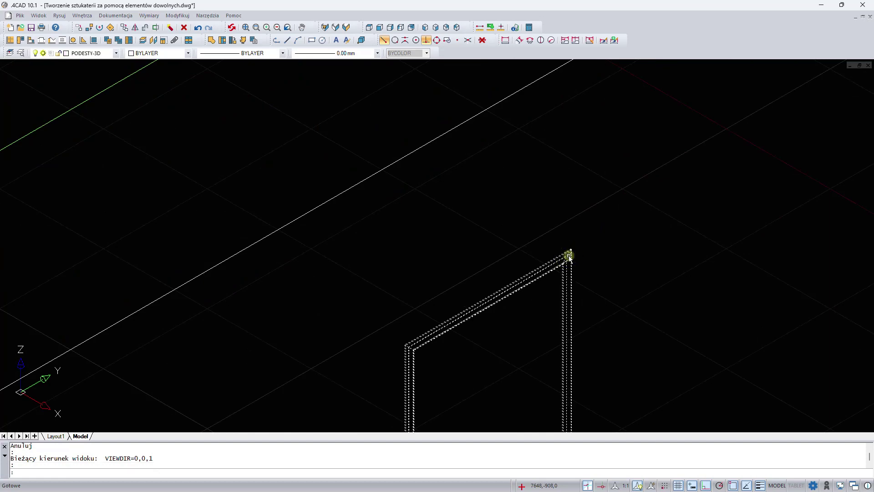
right_click(610, 230)
left_click(635, 268)
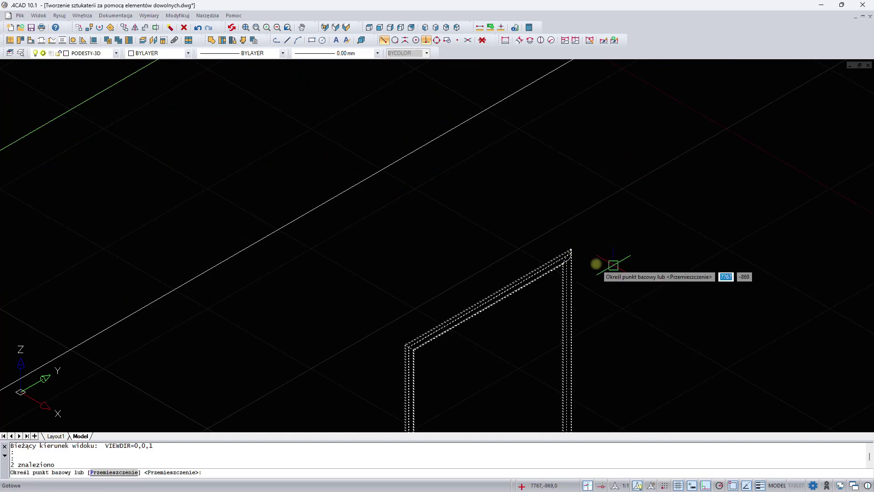
scroll(595, 259, "up", 3)
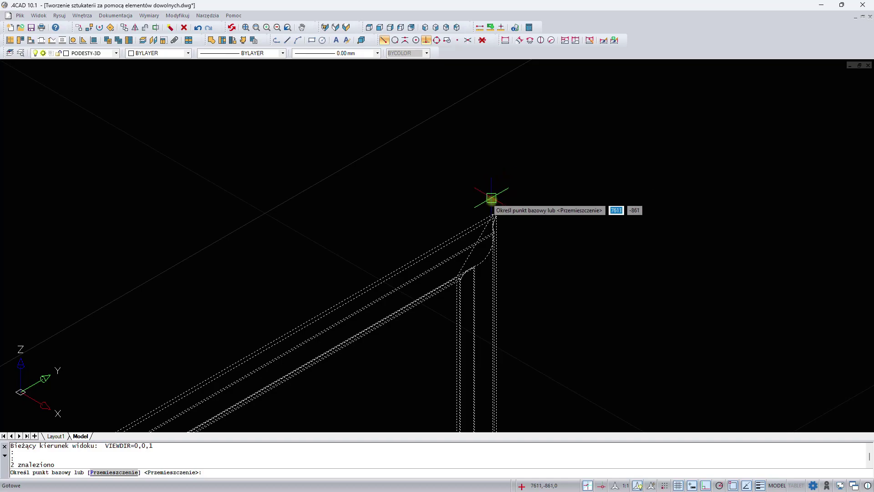
left_click(494, 216)
scroll(493, 214, "down", 2)
scroll(455, 195, "down", 2)
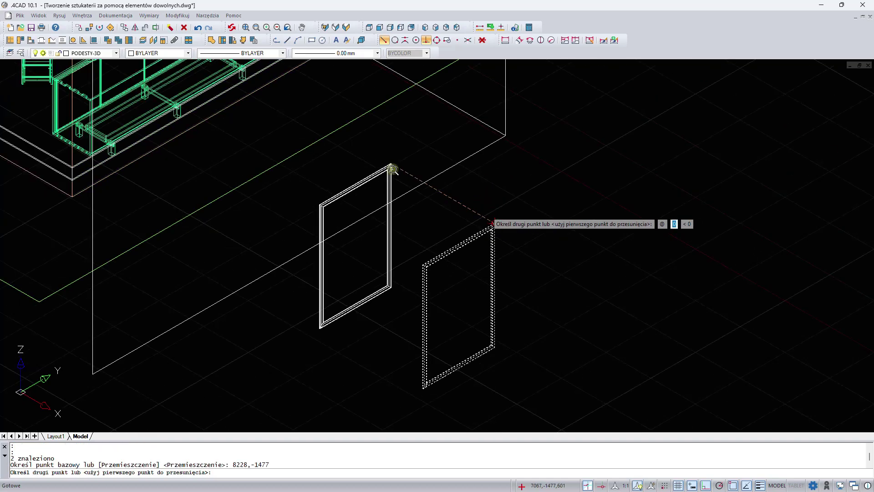
scroll(455, 196, "up", 3)
scroll(440, 218, "up", 2)
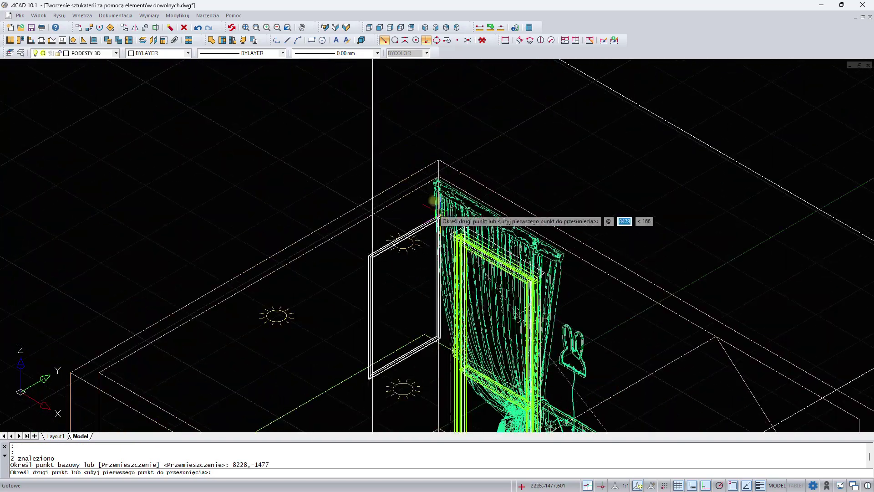
scroll(438, 214, "up", 3)
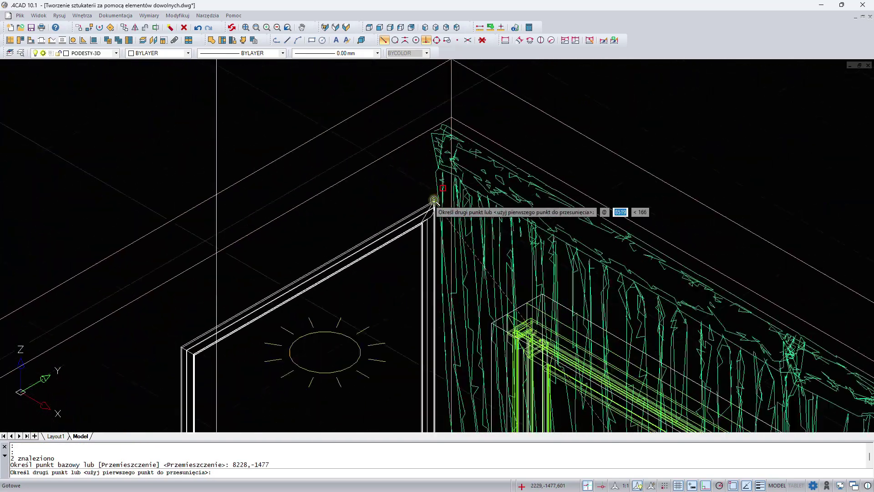
left_click(451, 120)
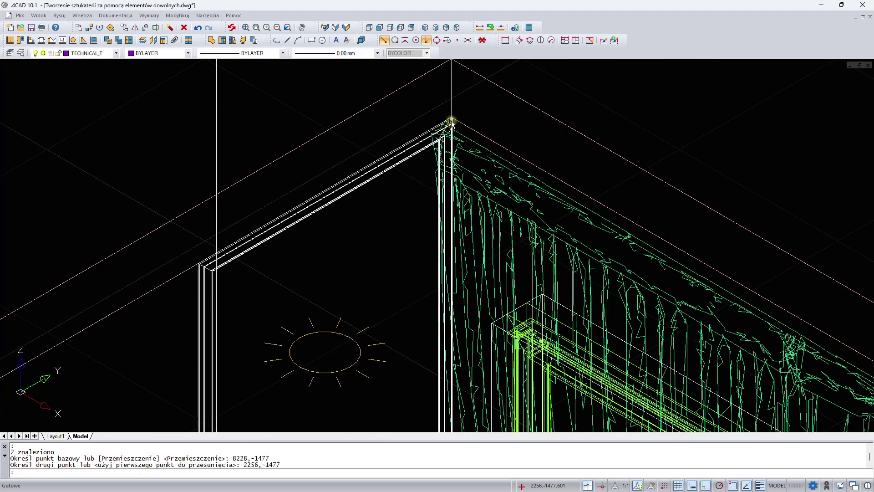
- Zoom in on the frame on the wall and select it
scroll(450, 121, "down", 4)
middle_click_drag(462, 151, 480, 99)
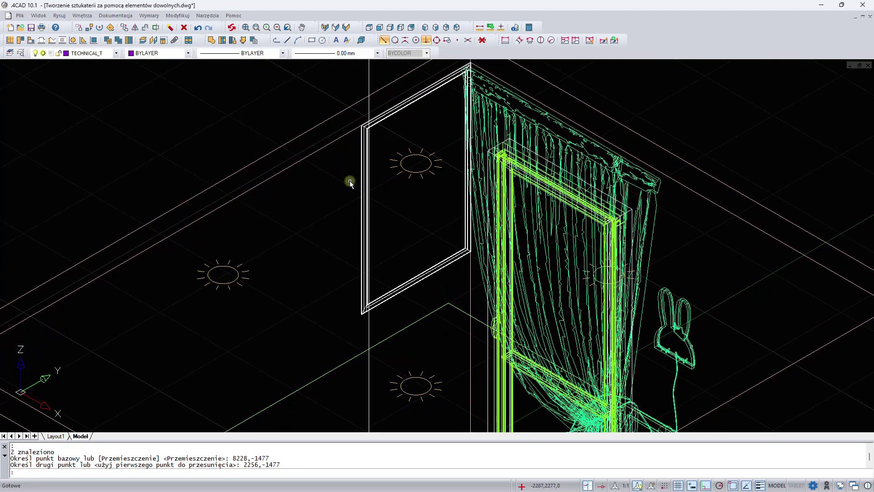
scroll(381, 301, "down", 2)
scroll(437, 227, "up", 1)
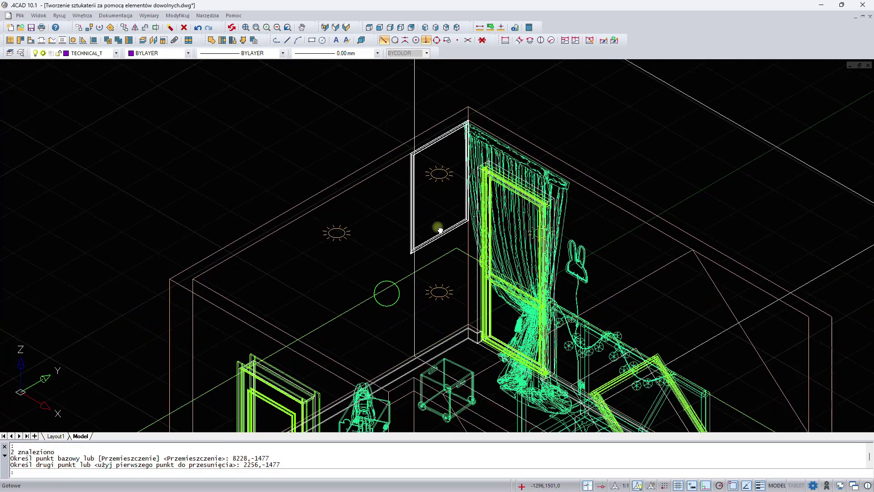
scroll(433, 180, "up", 1)
scroll(426, 154, "up", 1)
left_click(424, 114)
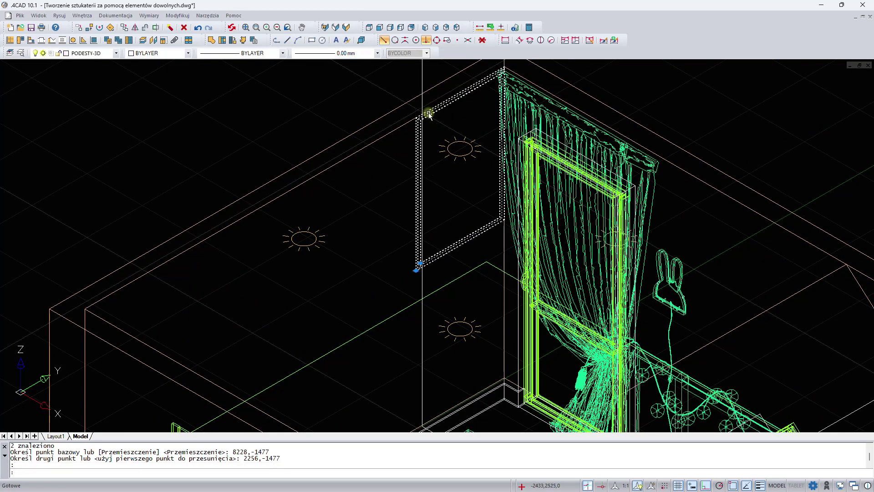
- Move the picture frame -600 along the Z axis
right_click(294, 106)
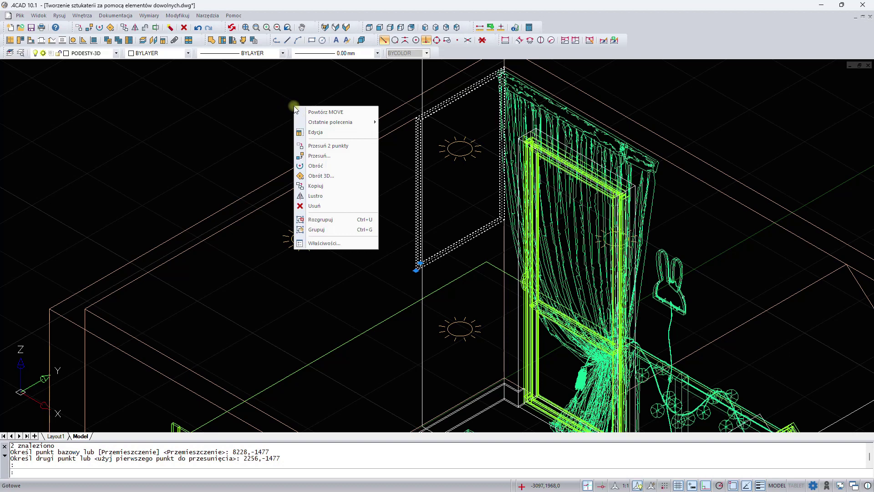
left_click(324, 155)
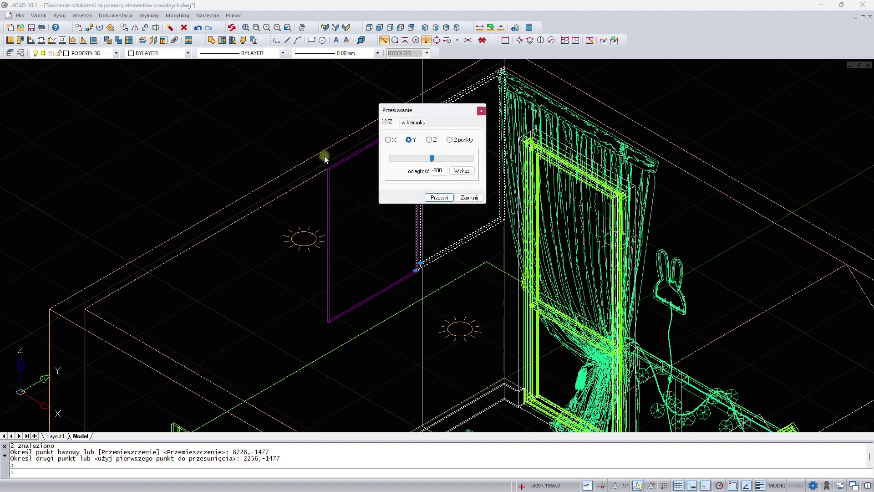
left_click_drag(430, 110, 622, 106)
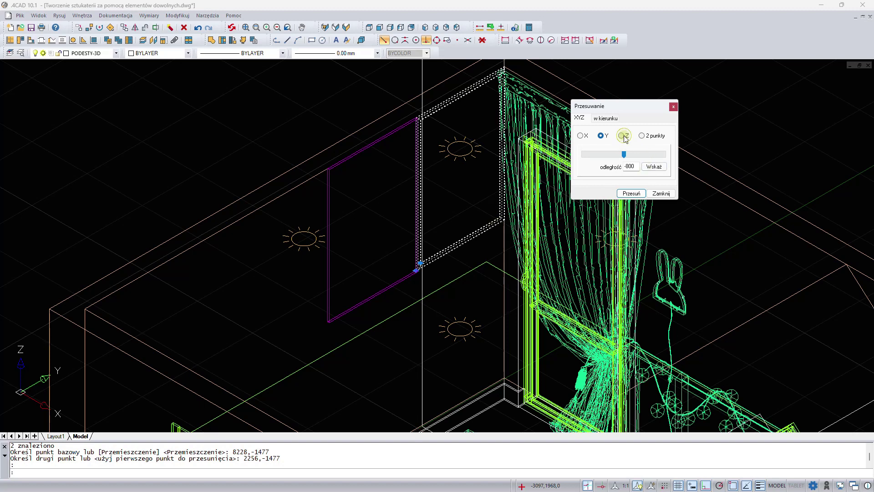
left_click(622, 135)
left_click_drag(639, 169, 587, 165)
type("-600")
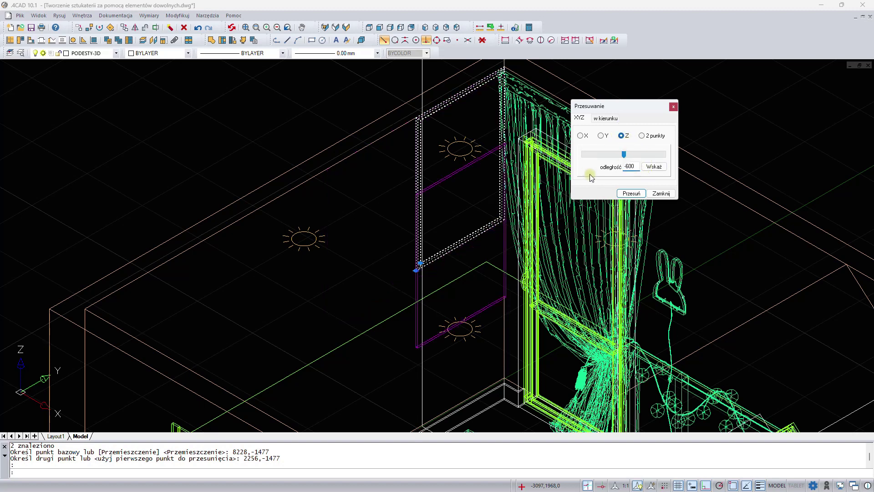
left_click(631, 194)
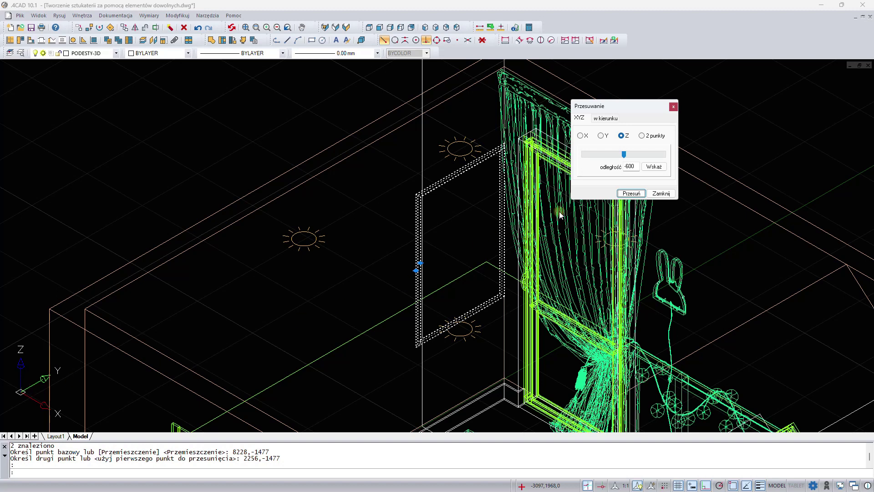
- Move the frame -800 along the Y axis and close the move dialog
left_click(600, 135)
left_click_drag(637, 166, 603, 167)
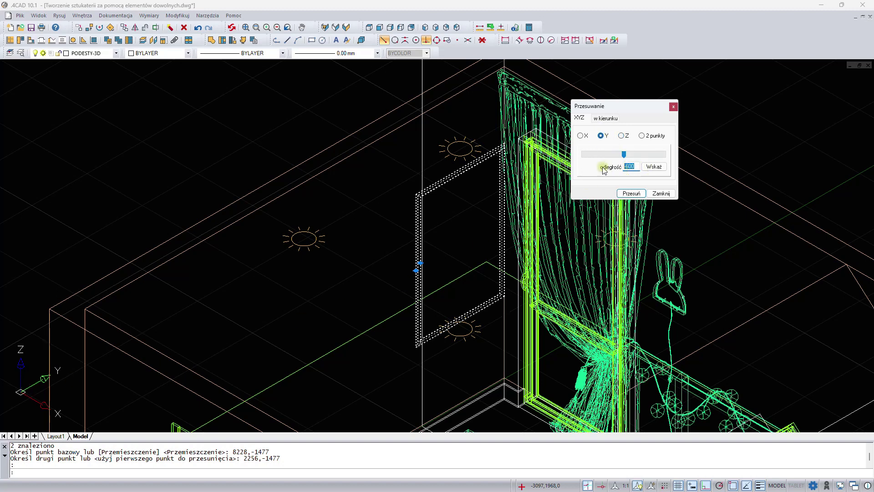
type("-800")
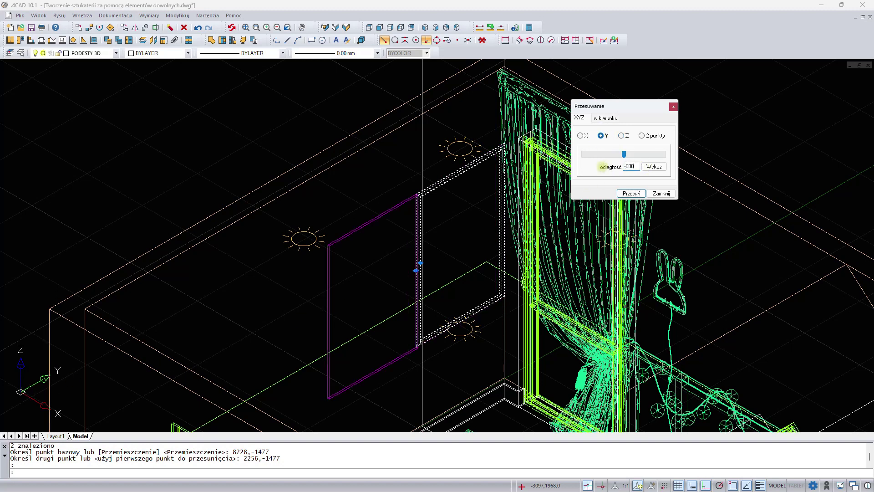
left_click(632, 193)
left_click(660, 193)
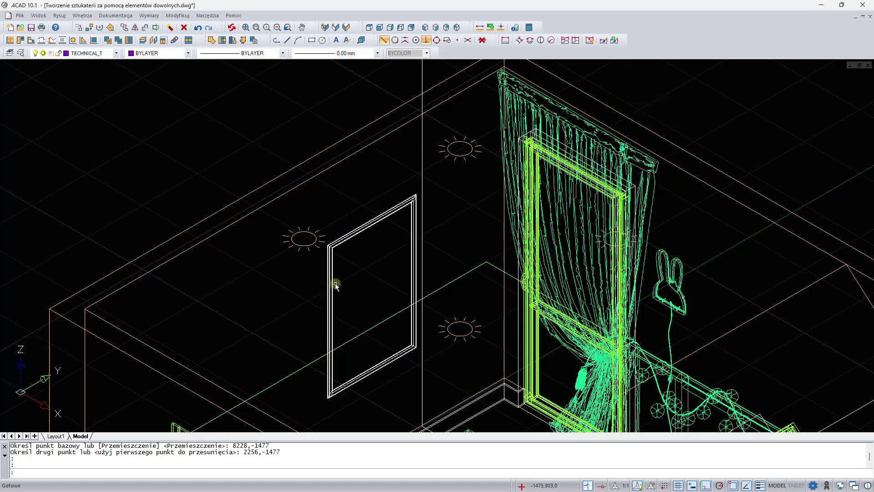
scroll(419, 225, "down", 3)
scroll(418, 225, "down", 2)
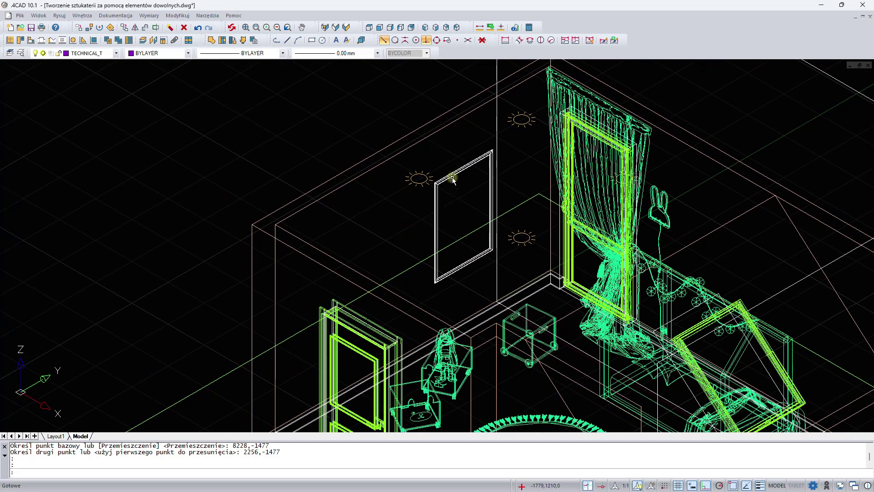
- Copy the picture frame 1400 to the left along the wall, then view it in CAD Decor PRO
left_click(452, 177)
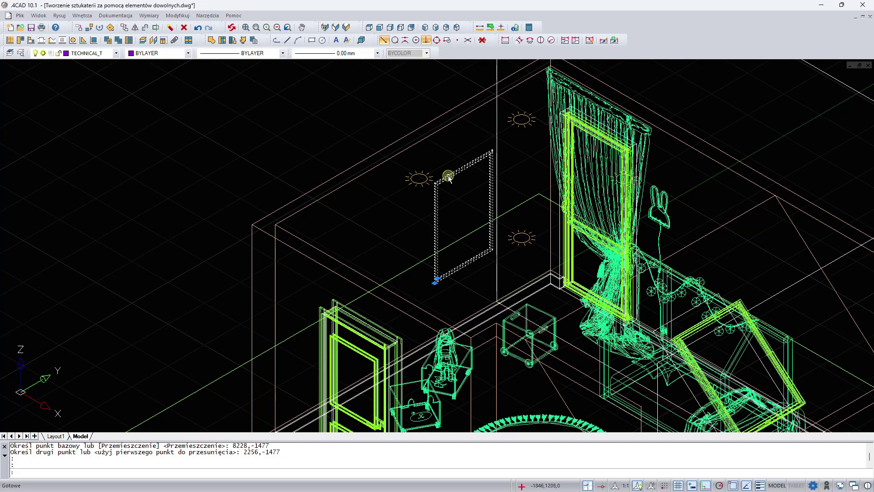
right_click(205, 174)
left_click(222, 252)
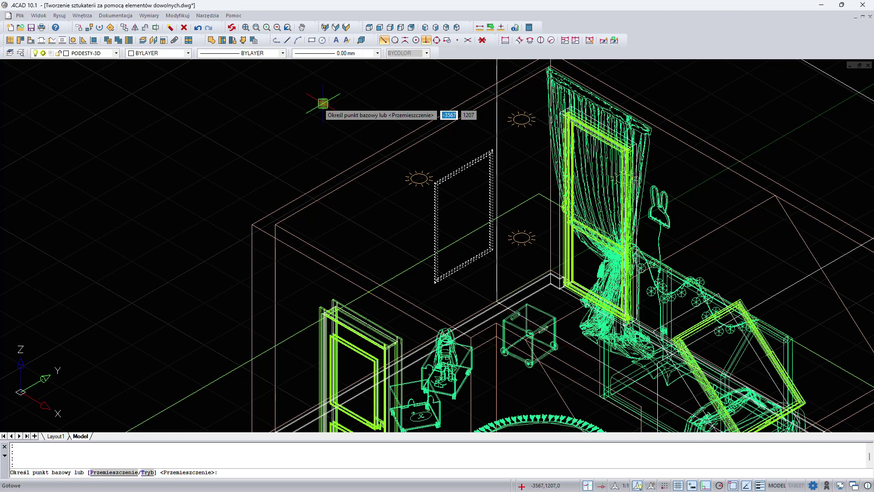
left_click(323, 103)
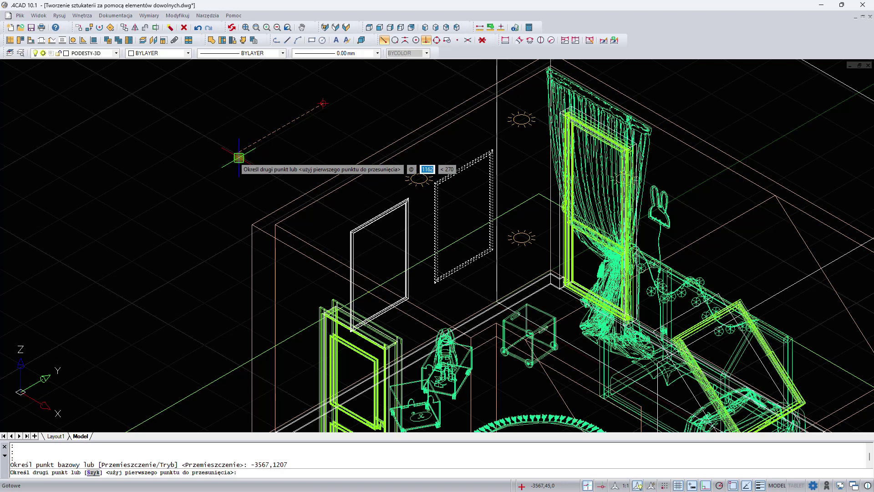
type("1400")
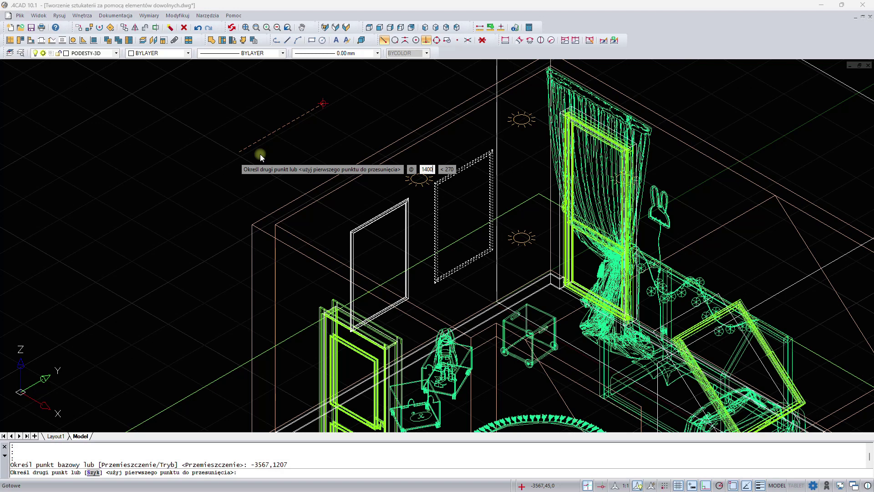
key("Return")
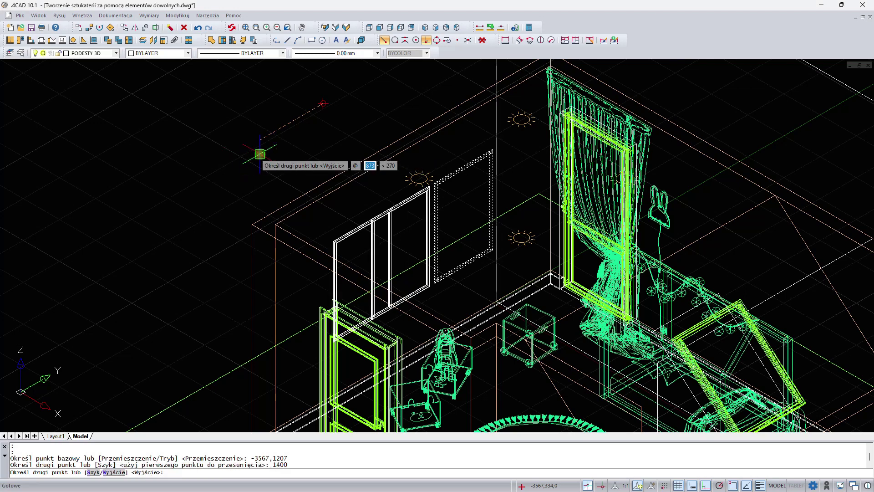
key("Escape")
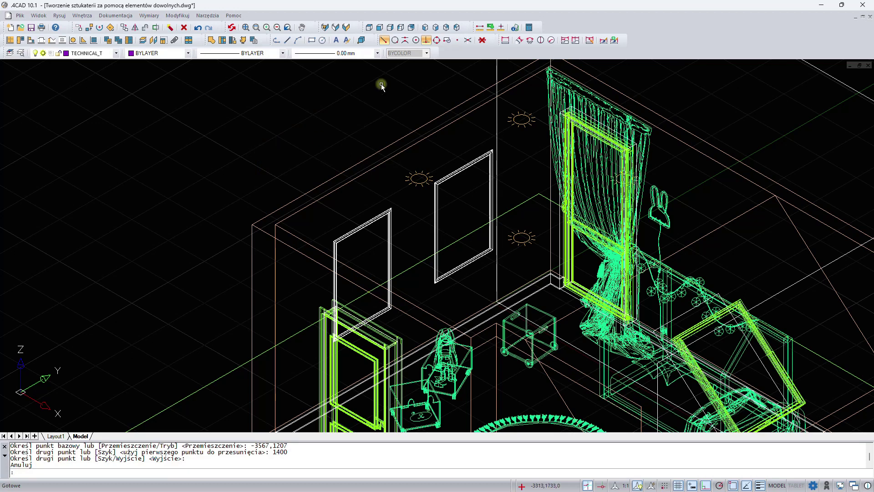
left_click(346, 28)
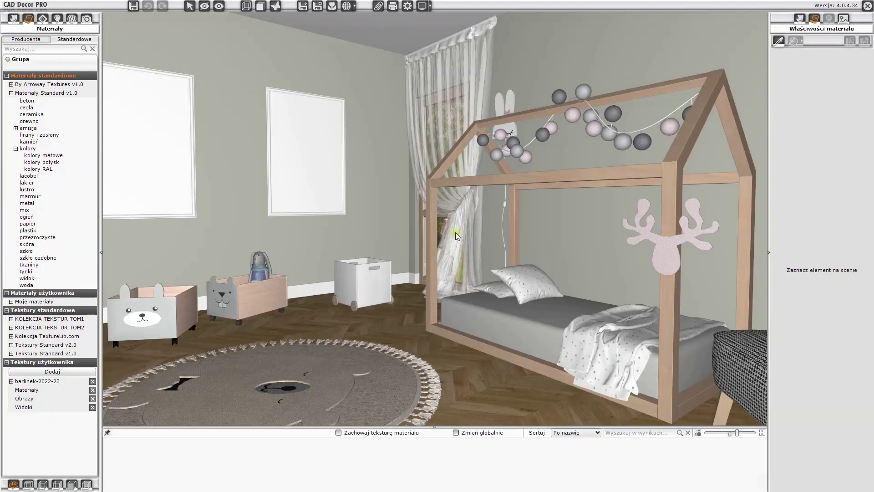
- Apply the bunny image 1.jpg to the left frame and the bear image 2.jpg to the right
mouse_move(455, 232)
left_mouse_down()
mouse_move(337, 227)
mouse_move(414, 225)
mouse_move(384, 226)
mouse_move(422, 169)
mouse_move(493, 151)
left_mouse_up()
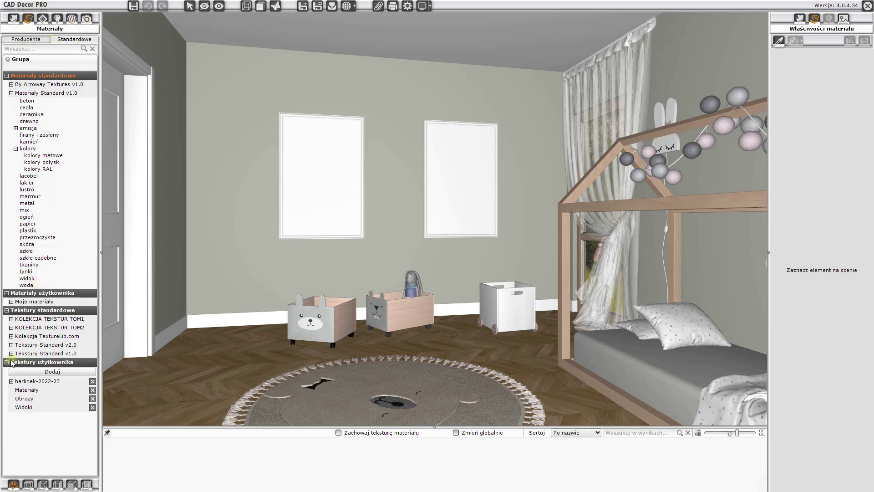
left_click(31, 400)
mouse_move(127, 457)
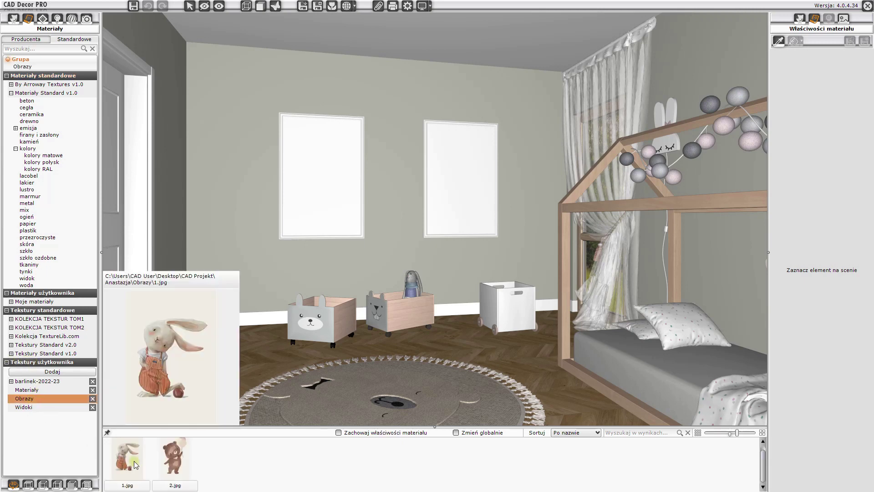
left_click_drag(135, 465, 321, 201)
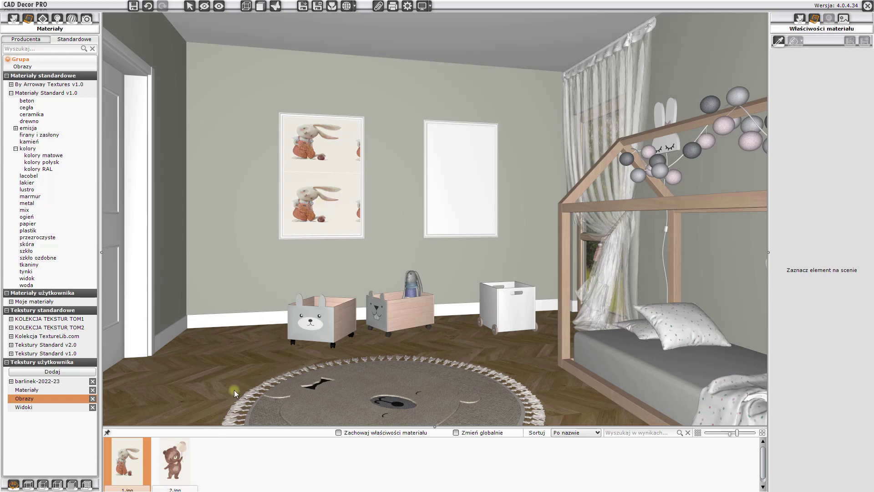
left_click_drag(172, 465, 453, 210)
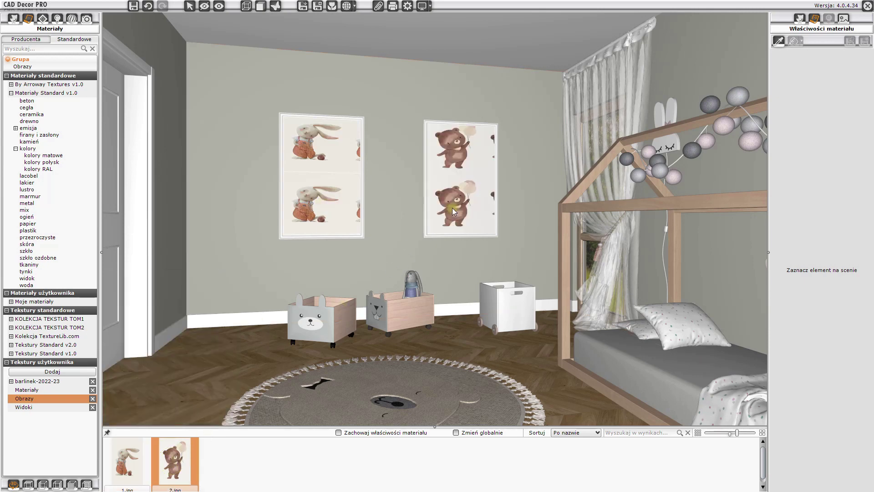
- Select both pictures and tick 'dopasuj' so each image fits its frame
left_click(315, 196)
left_click(461, 186, "ctrl")
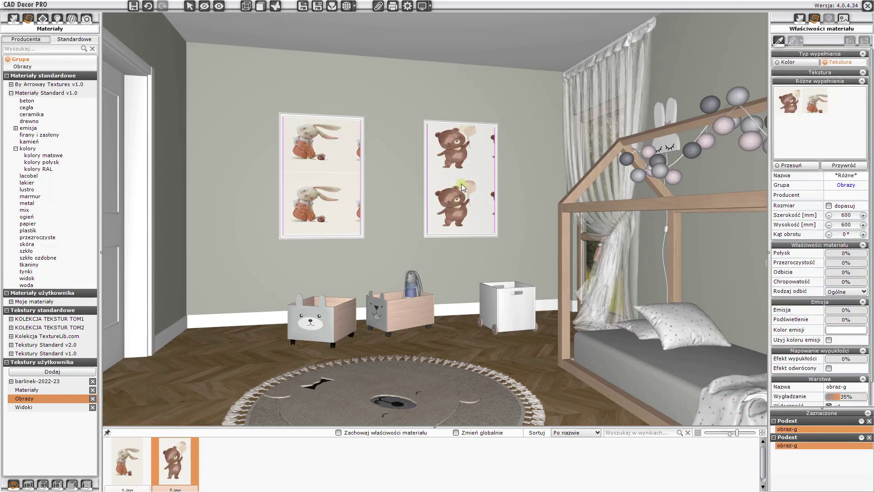
left_click(829, 206)
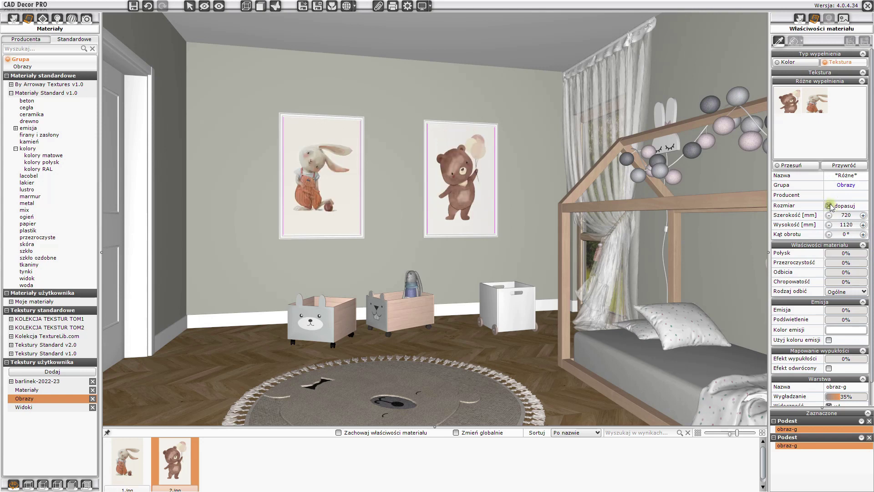
left_click(750, 214)
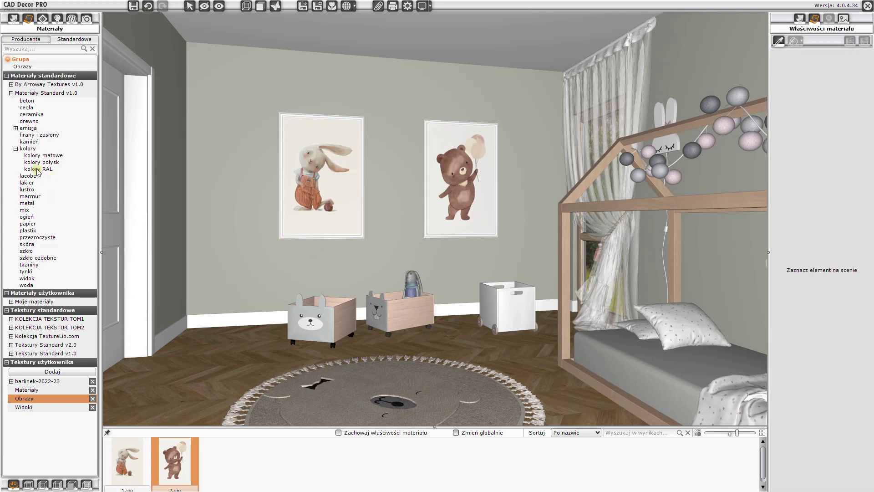
- Apply the red RAL 2012 colour from kolory RAL to the bear and bunny frame mouldings
left_click(38, 168)
scroll(480, 476, "down", 5)
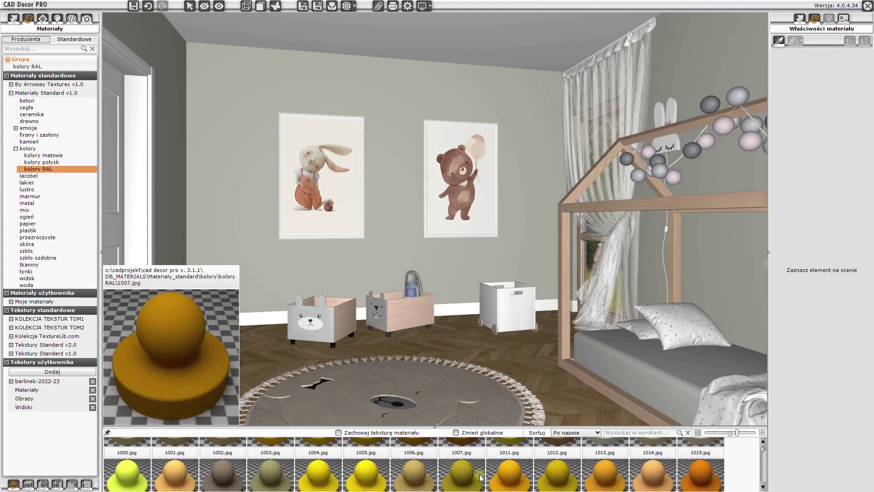
left_click_drag(512, 476, 483, 235)
mouse_move(512, 469)
left_mouse_down()
mouse_move(359, 234)
mouse_move(457, 297)
mouse_move(537, 302)
left_mouse_up()
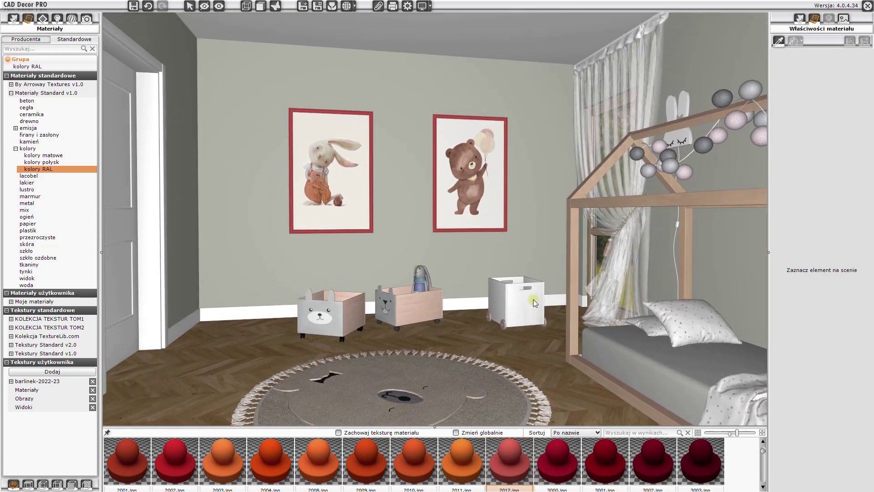
scroll(542, 290, "up", 1)
scroll(528, 284, "up", 1)
left_click_drag(528, 285, 534, 294)
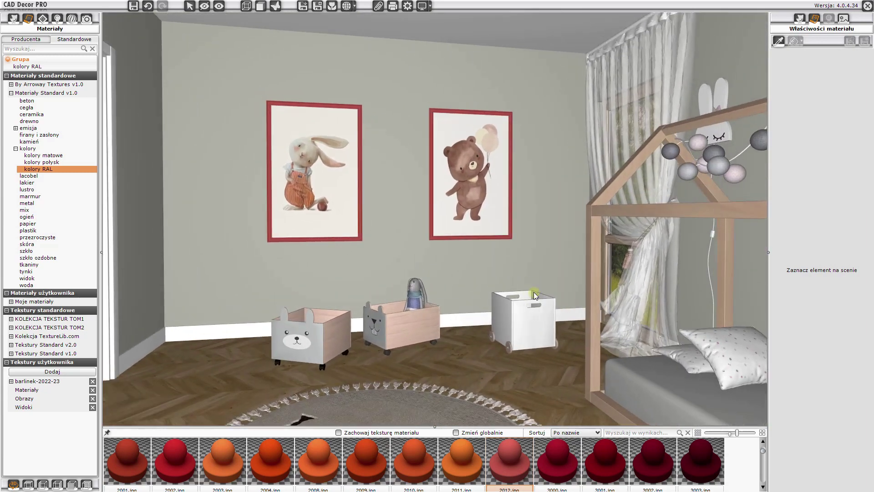